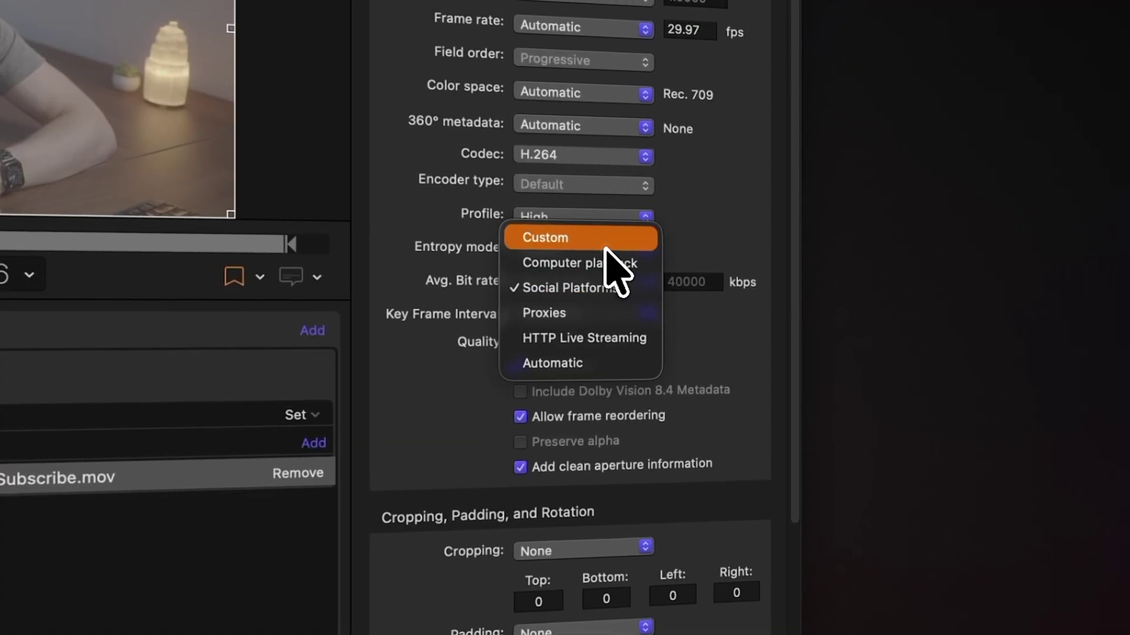
# Set the average bit rate to Custom and select the 40000 kbps value for editing.
pyautogui.click(606, 237)
pyautogui.doubleClick(668, 285)
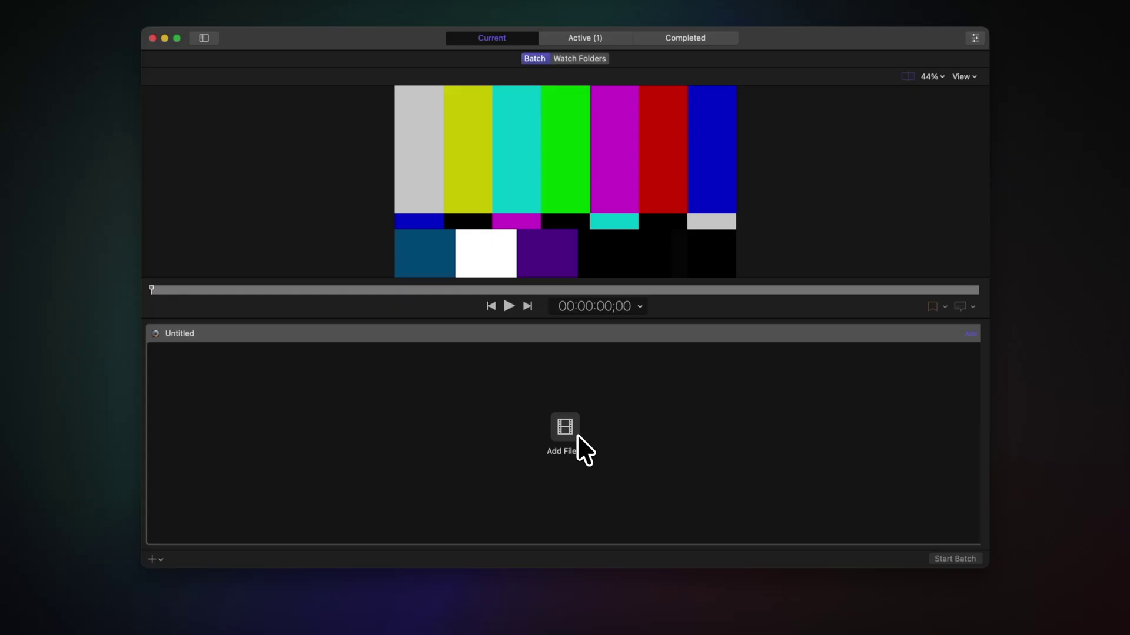
# Add Video.MP4 from the desktop to the batch, sending it to Compressor as a new batch.
pyautogui.click(735, 411)
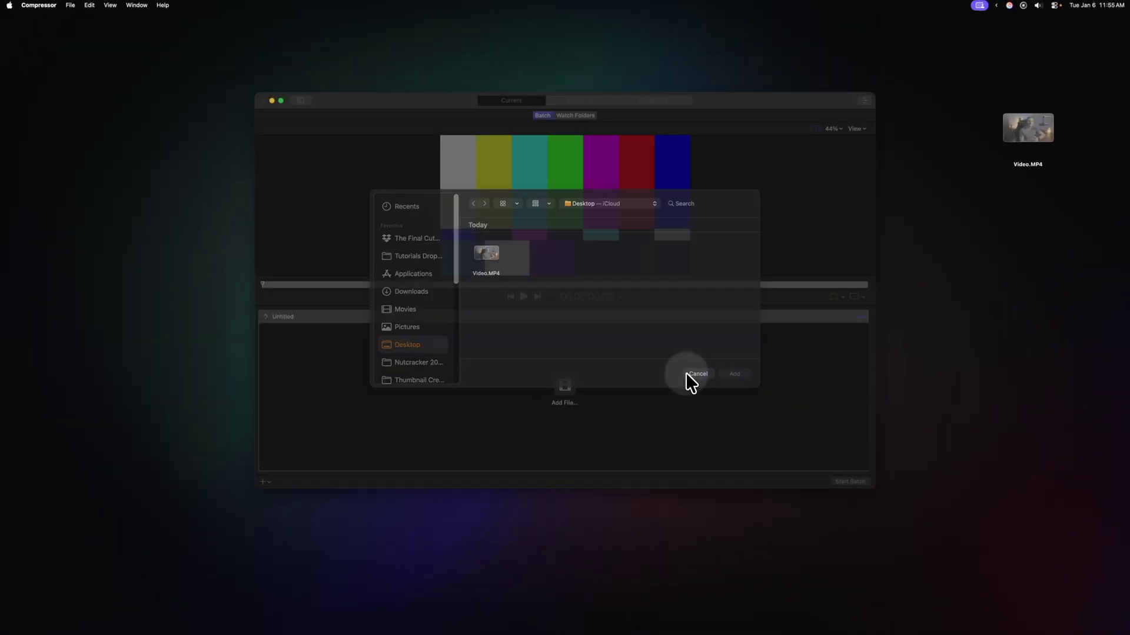
pyautogui.moveTo(1010, 141); pyautogui.dragTo(625, 394)
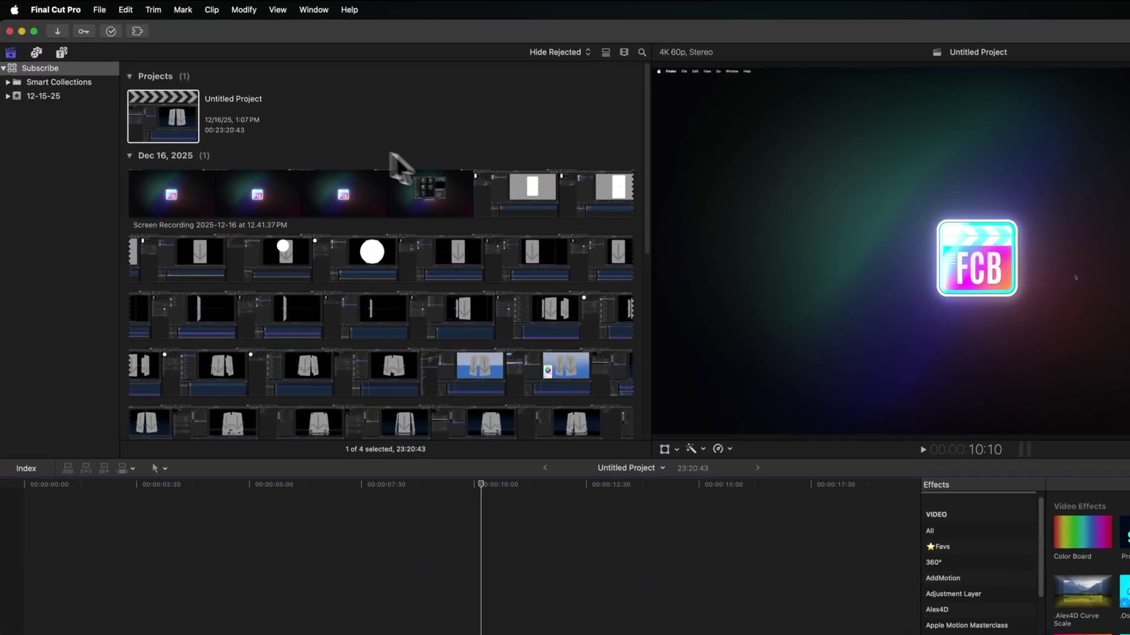
pyautogui.click(98, 9)
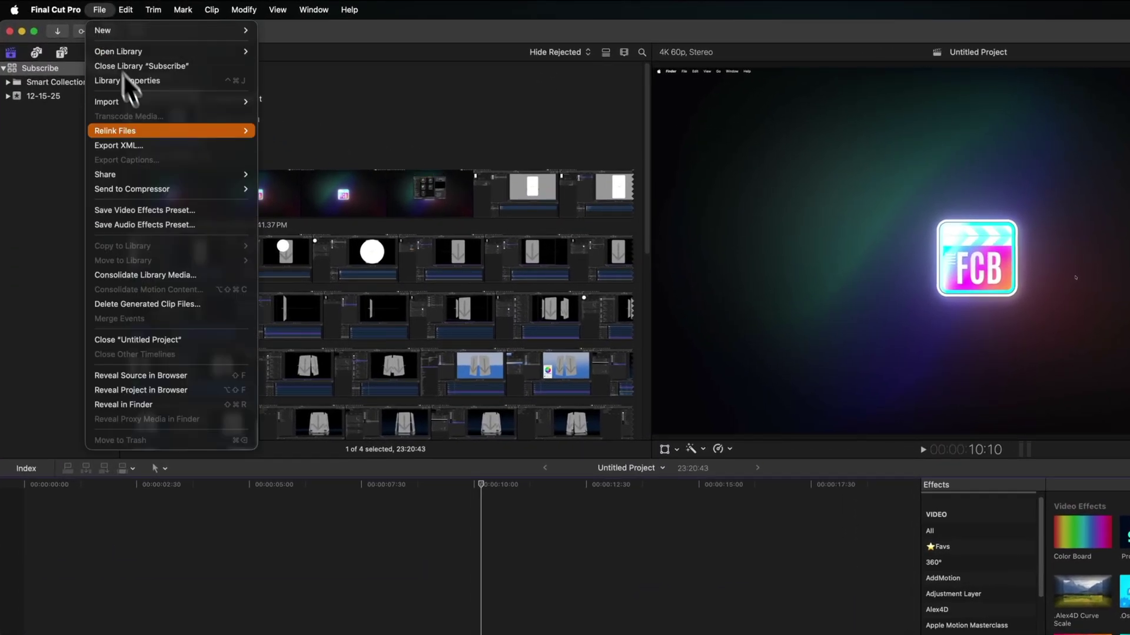
pyautogui.moveTo(166, 190)
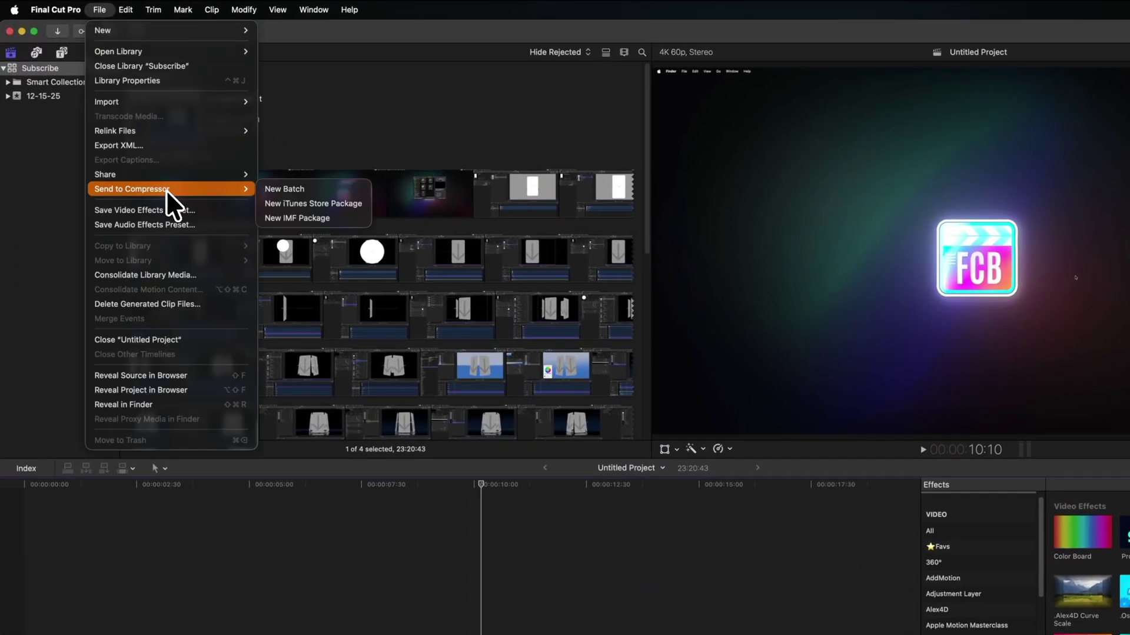
pyautogui.click(335, 187)
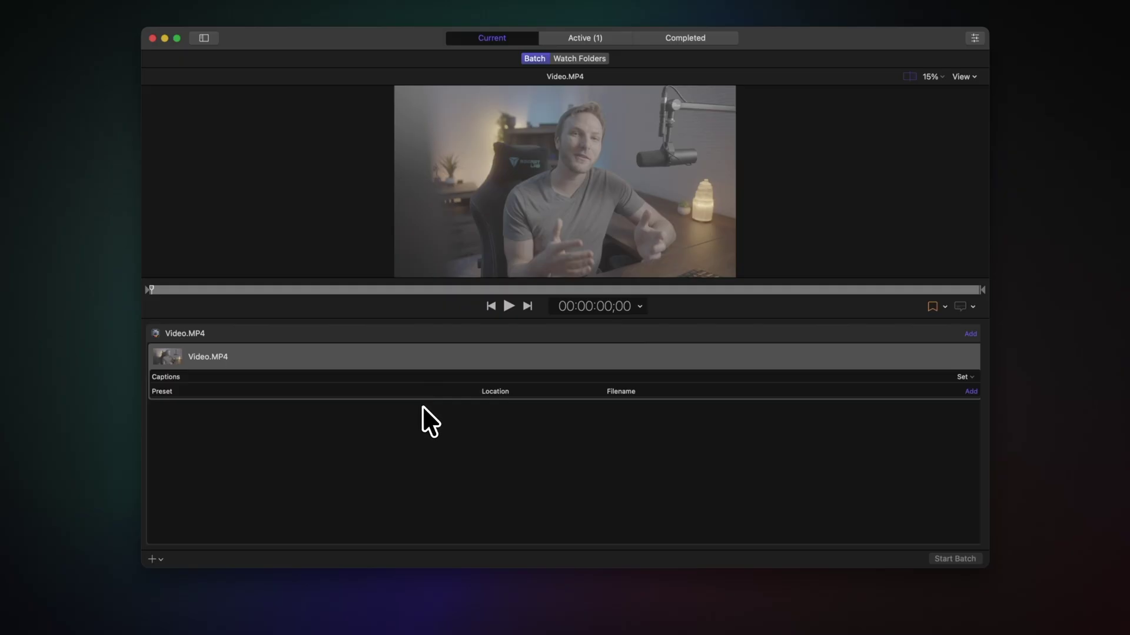
# Trim Video.MP4 so it starts at 00:00:03;17 and ends at 00:00:58;23.
pyautogui.moveTo(190, 291); pyautogui.dragTo(409, 331)
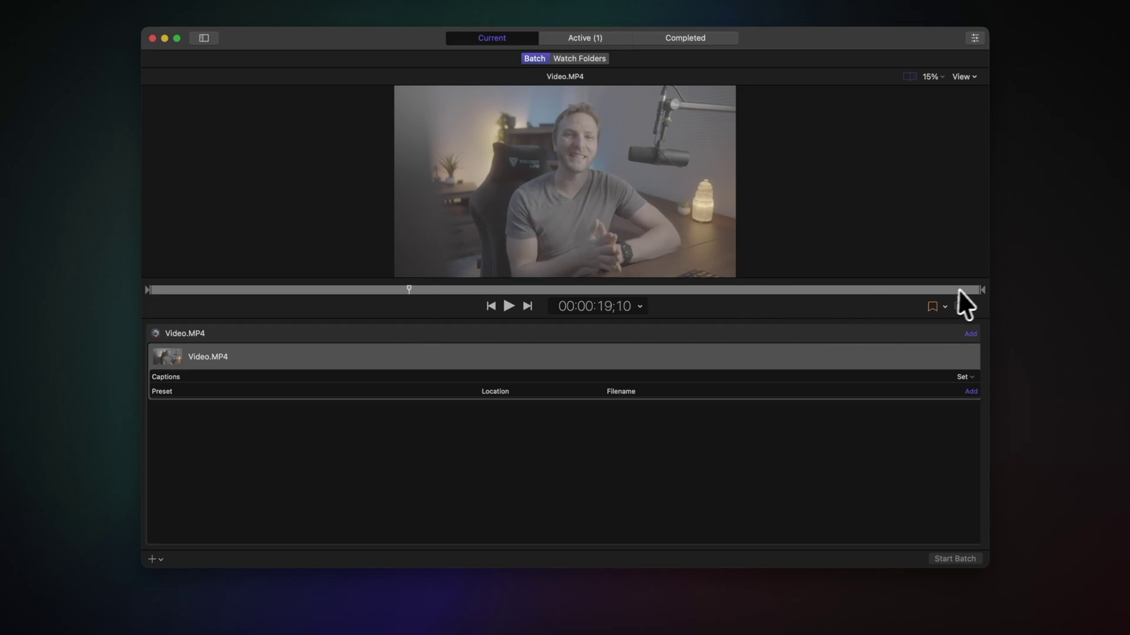
pyautogui.moveTo(982, 289); pyautogui.dragTo(944, 295)
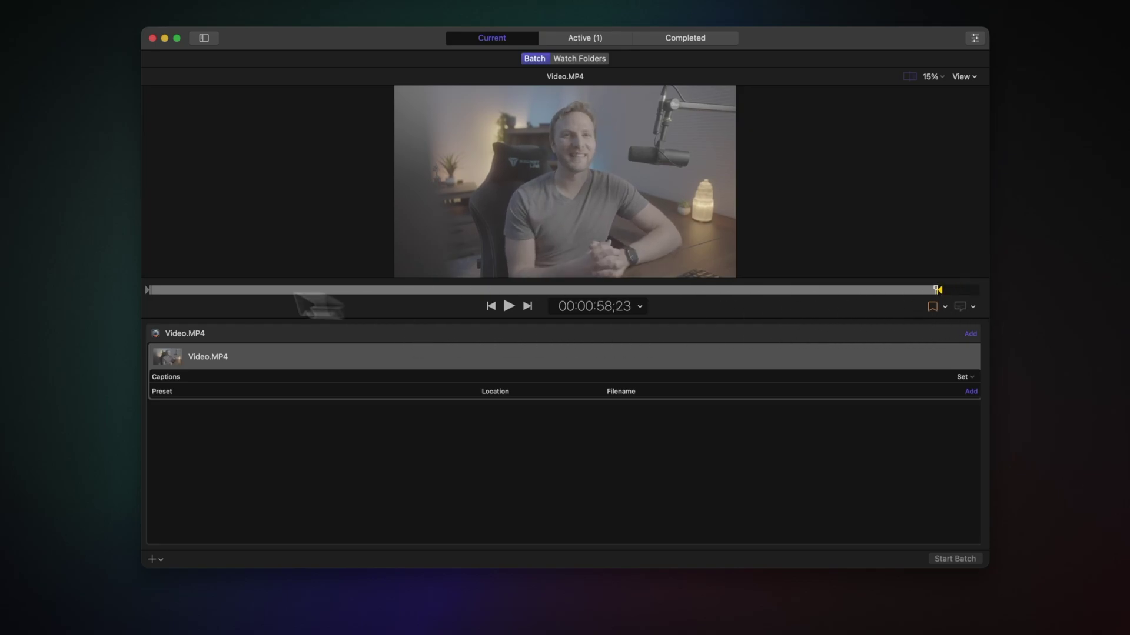
pyautogui.moveTo(147, 290); pyautogui.dragTo(198, 290)
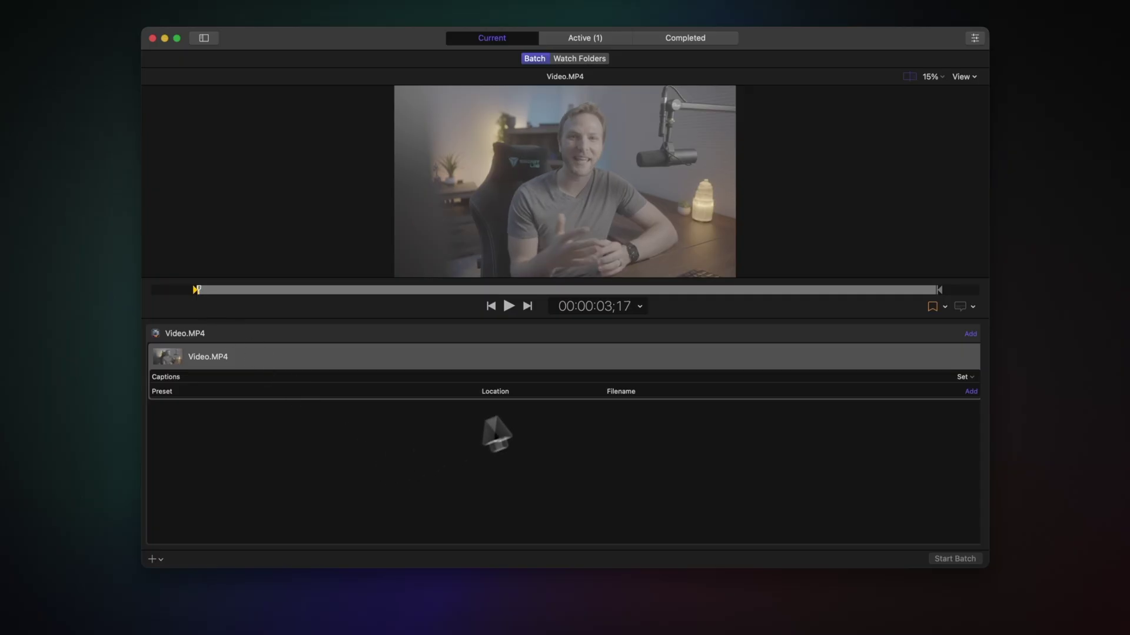
# Add markers at 00:00:11;19 and 00:00:30;15 and set 00:00:30;15 as the poster frame.
pyautogui.click(306, 290)
pyautogui.click(933, 307)
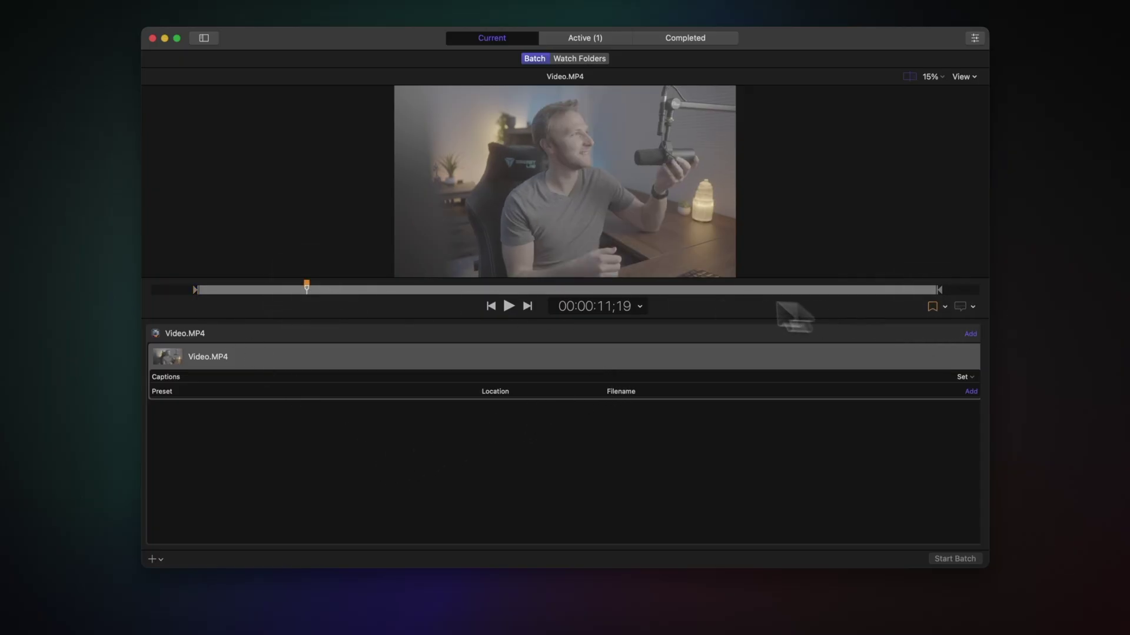
pyautogui.moveTo(406, 288); pyautogui.dragTo(415, 290)
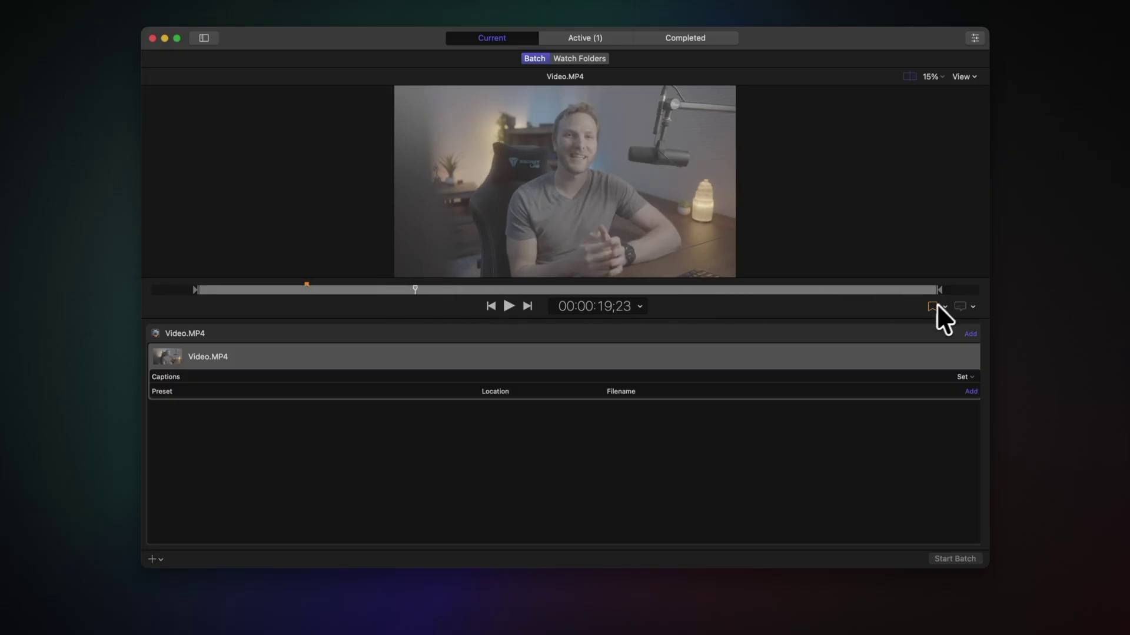
pyautogui.click(558, 288)
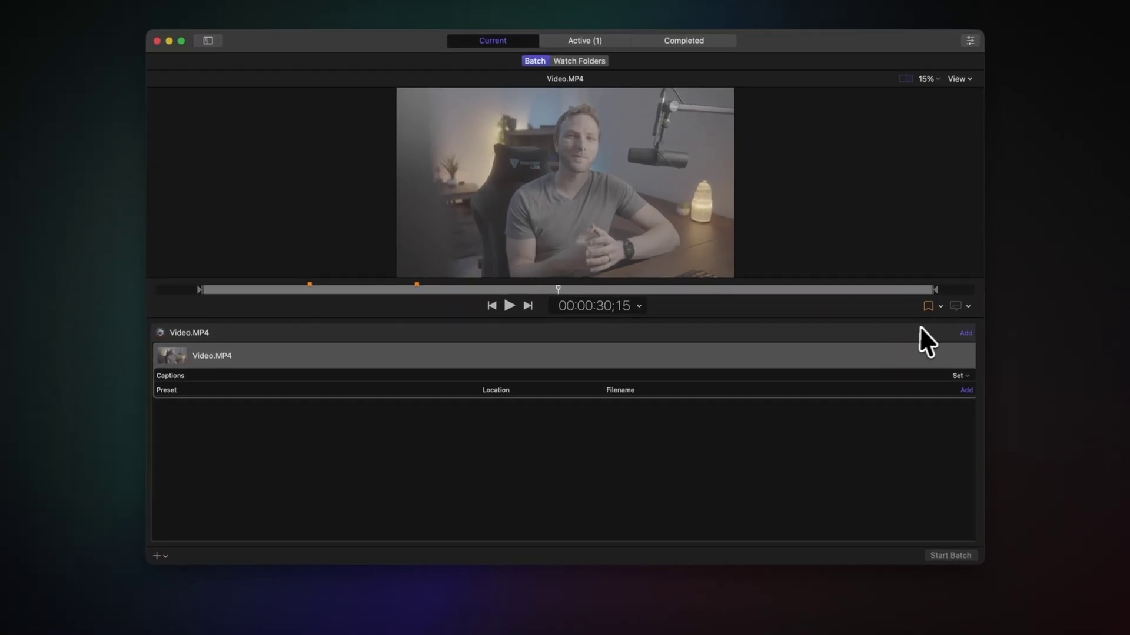
pyautogui.click(943, 307)
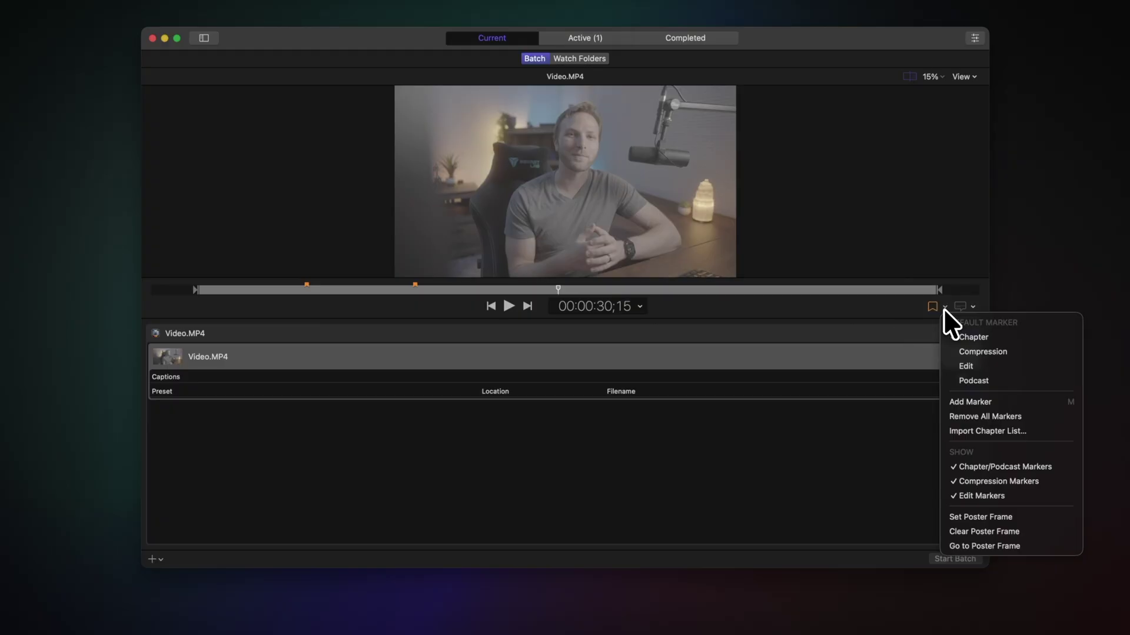
pyautogui.click(1034, 511)
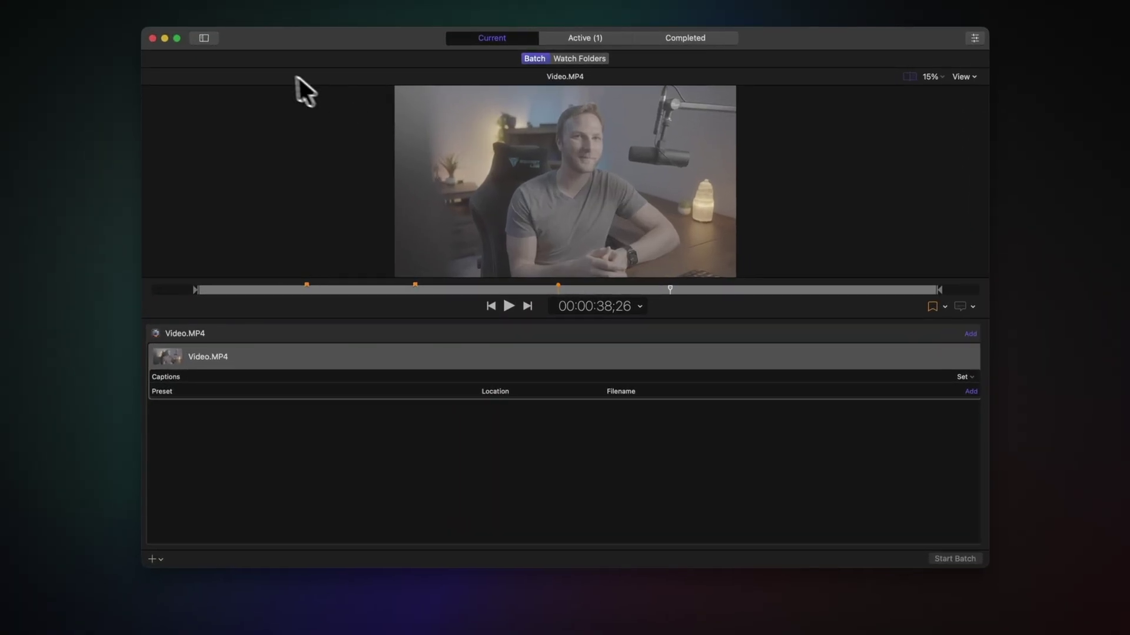
# Open the presets library and expand the Social Platforms and CUSTOM preset groups.
pyautogui.click(213, 38)
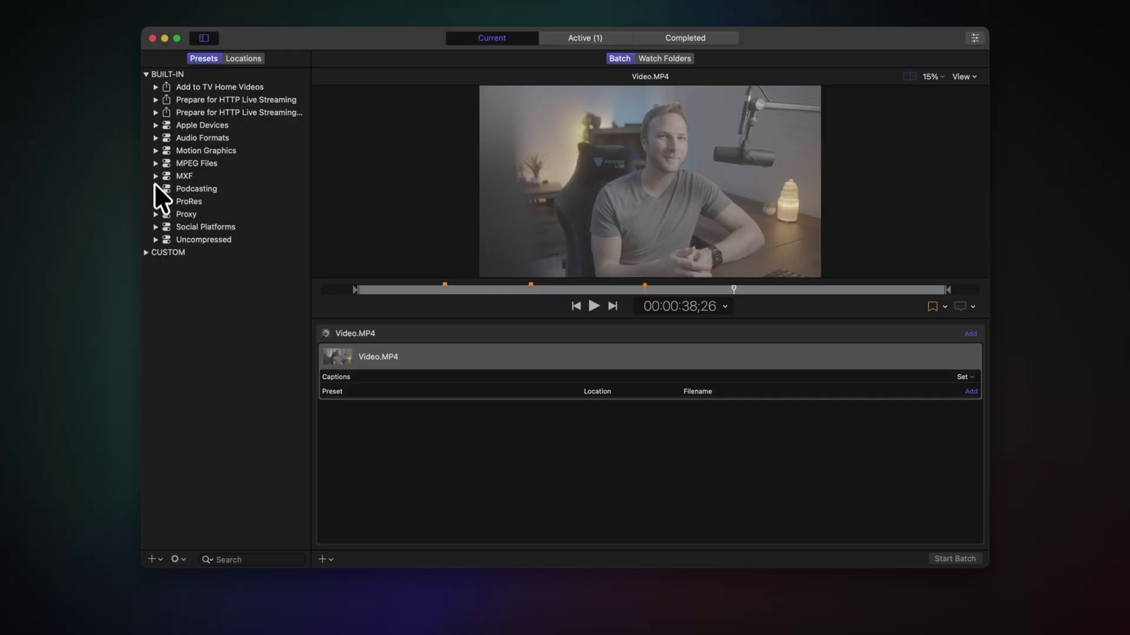
pyautogui.click(156, 227)
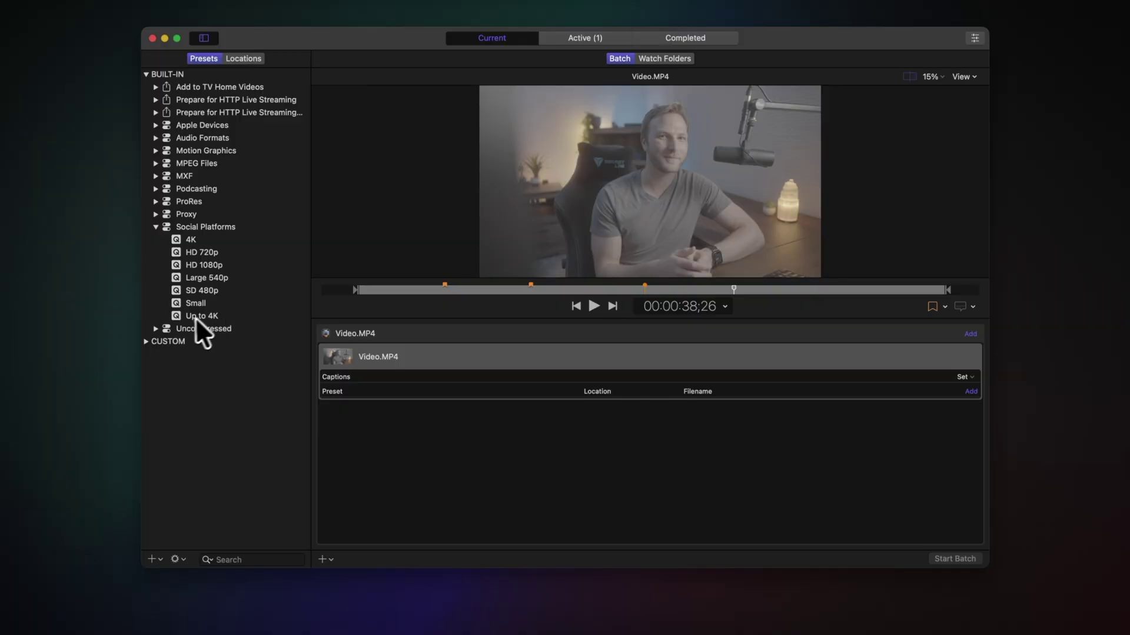
pyautogui.click(147, 342)
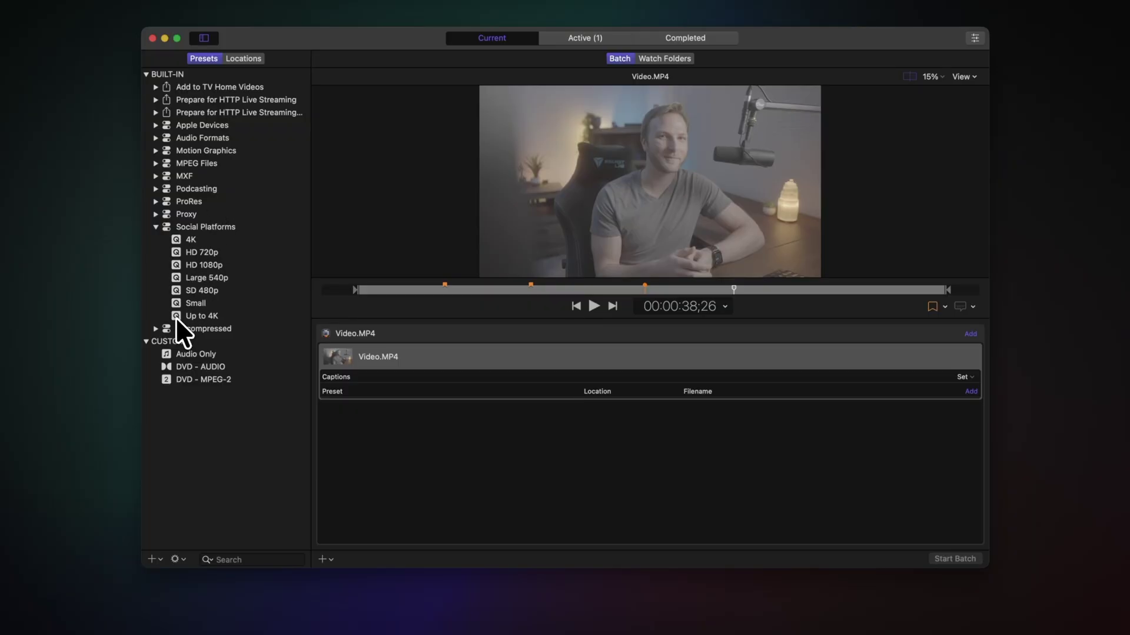
# Apply the Up to 4K preset to Video.MP4 and adjust the preview's before/after split.
pyautogui.moveTo(175, 316); pyautogui.dragTo(518, 359)
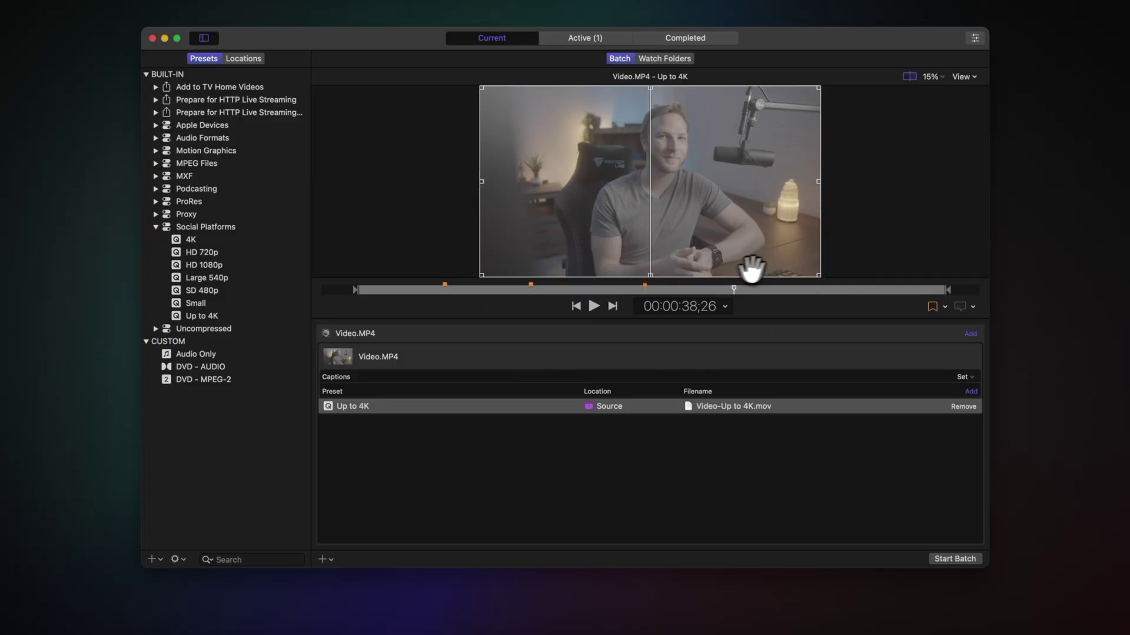
pyautogui.moveTo(653, 173); pyautogui.dragTo(667, 191)
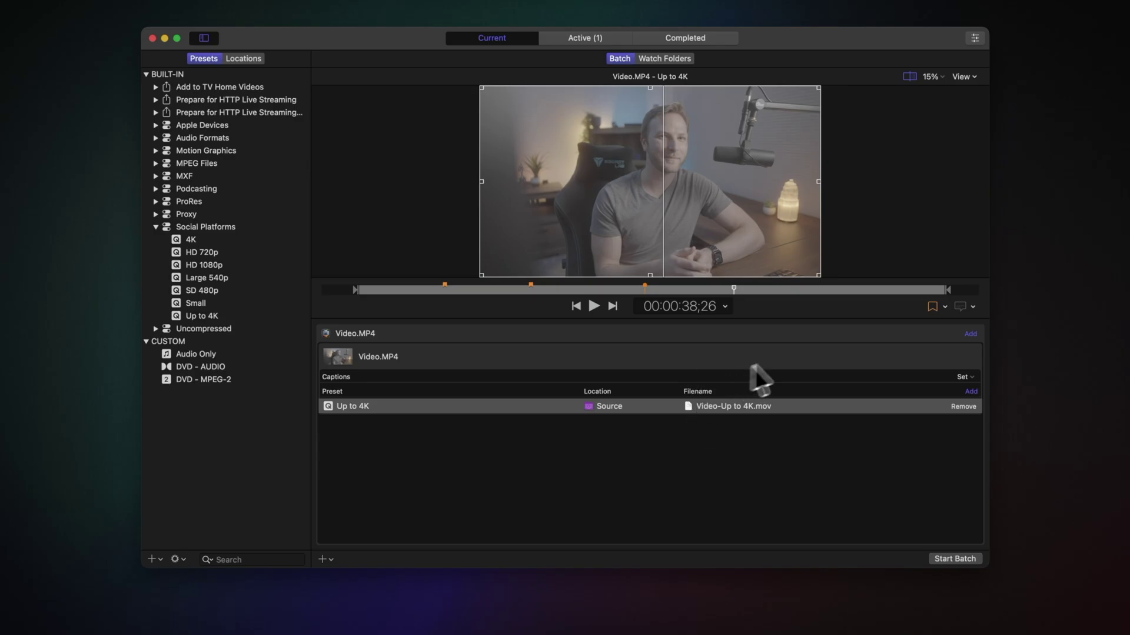
# Rename the job's preset to Subscribe in the inspector's General tab.
pyautogui.click(980, 38)
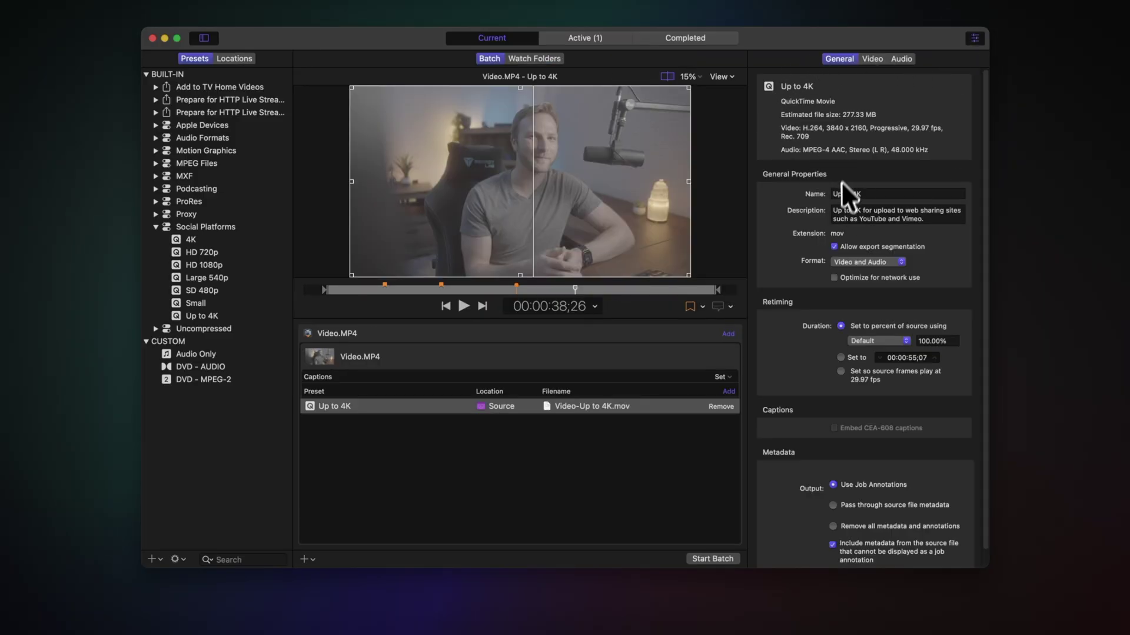
pyautogui.scroll(-1, 837, 230)
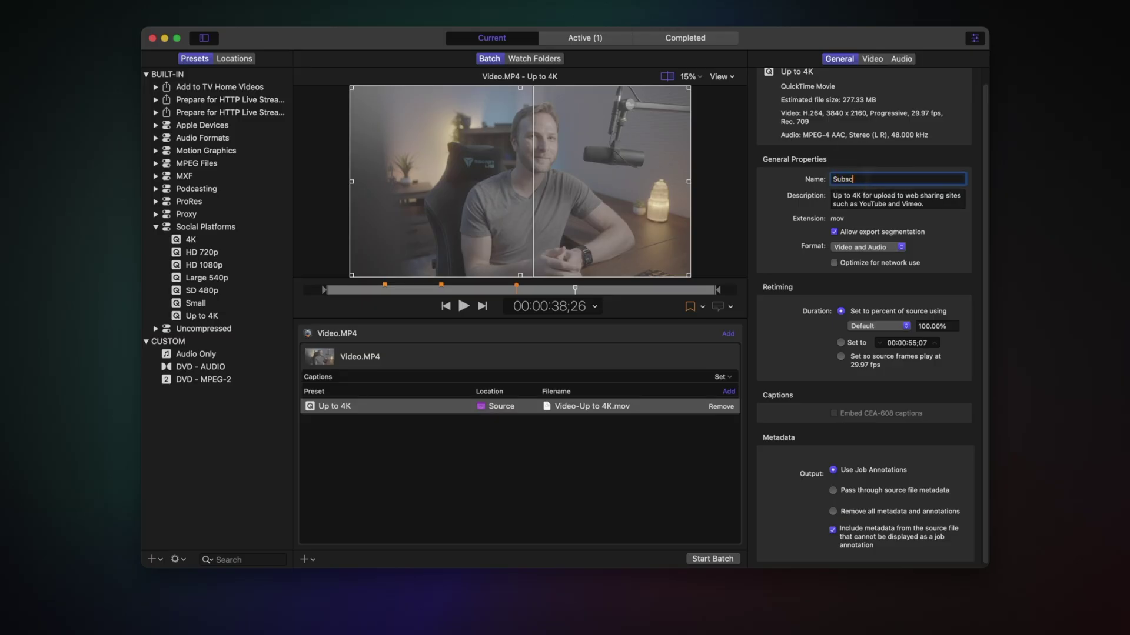
pyautogui.write('be')
pyautogui.press('Return')
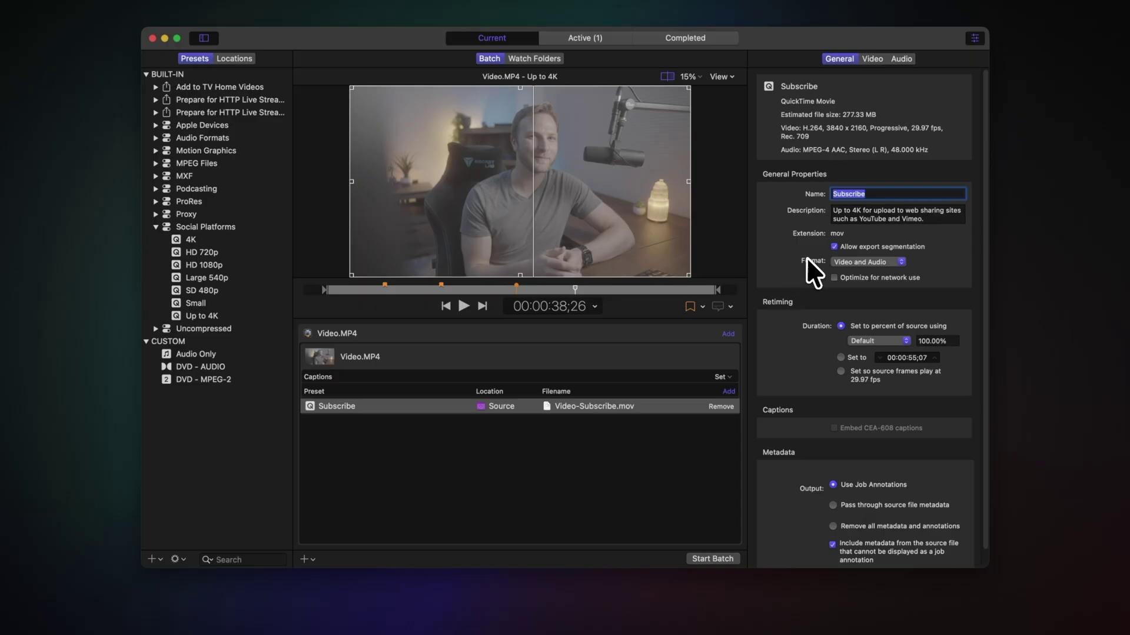
# Review the Video tab's frame size, frame rate and color space, keeping 3840 x 2160, 29.97 fps and Automatic.
pyautogui.click(879, 59)
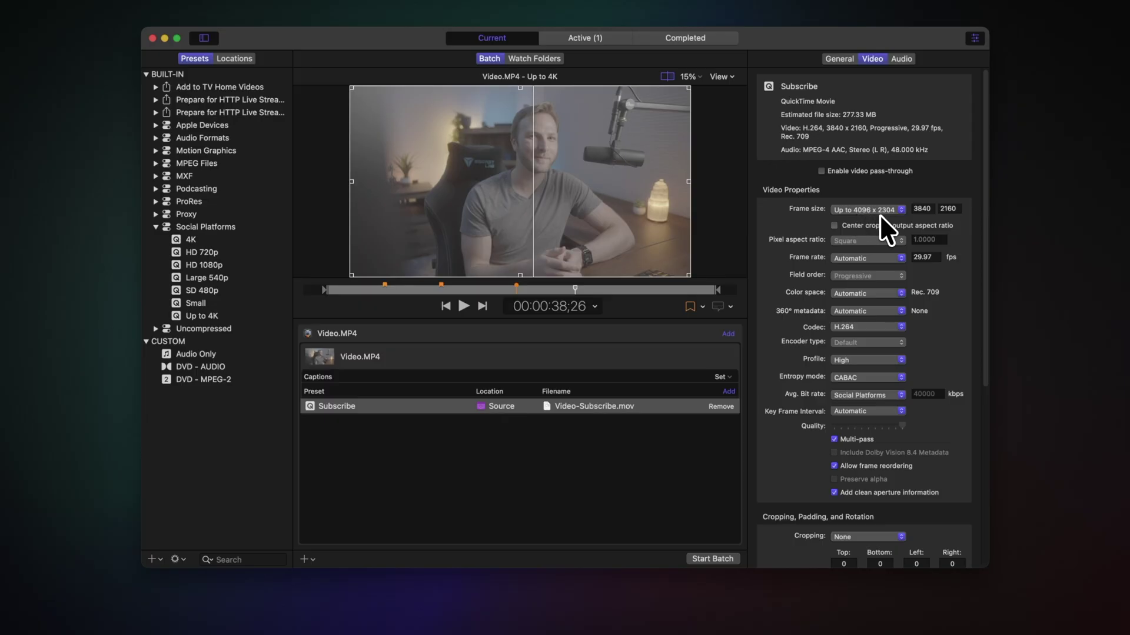
pyautogui.click(900, 214)
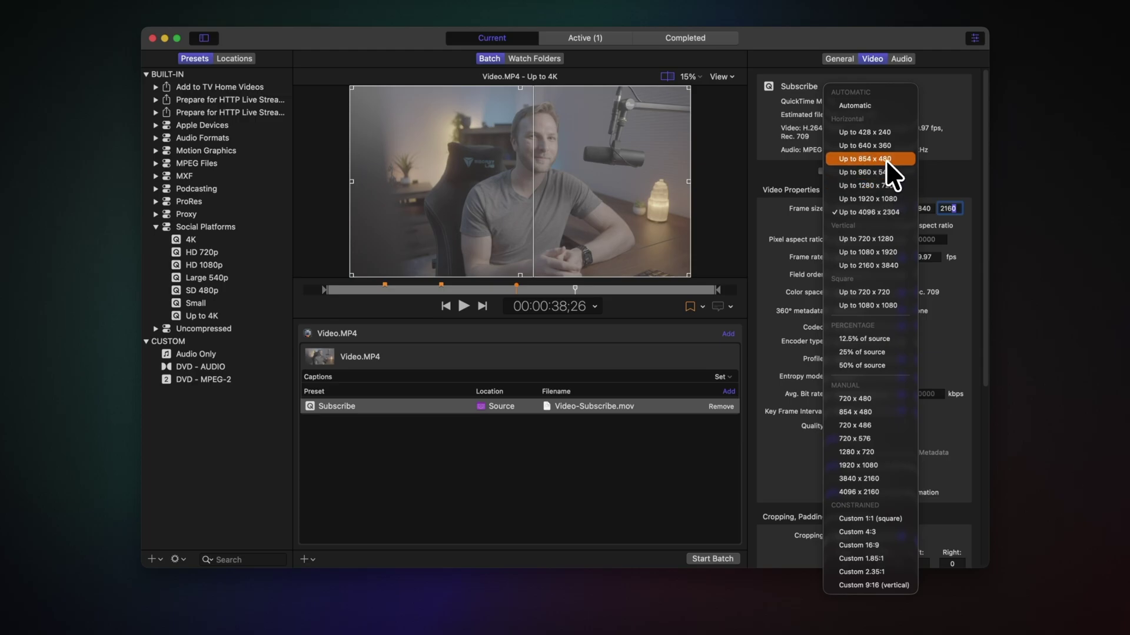
pyautogui.click(936, 156)
pyautogui.scroll(-2, 961, 163)
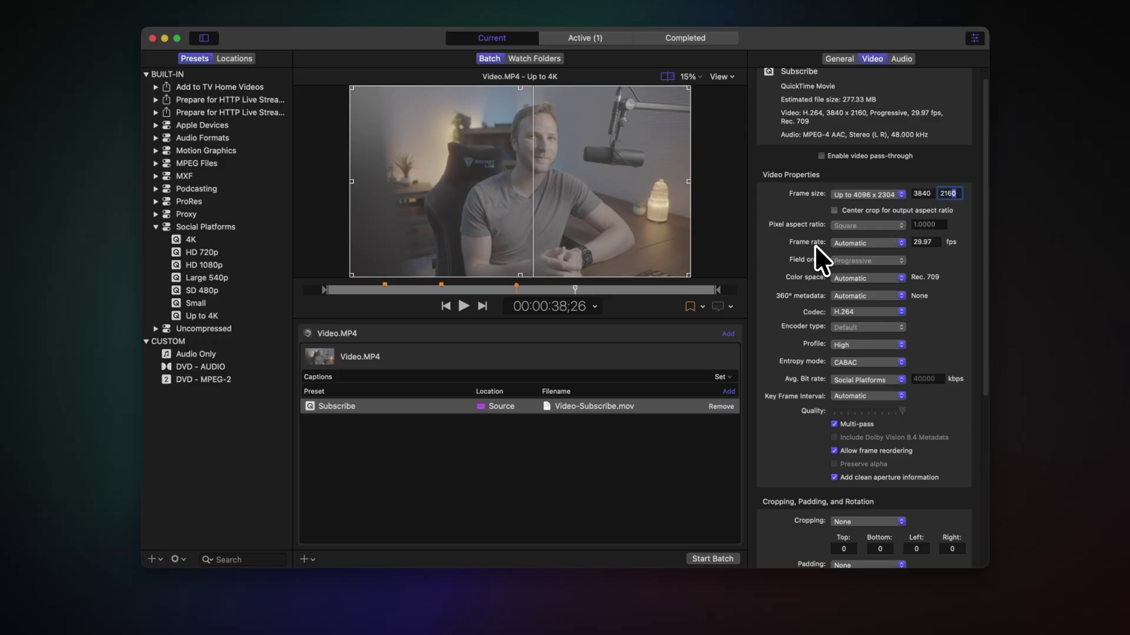
pyautogui.click(899, 246)
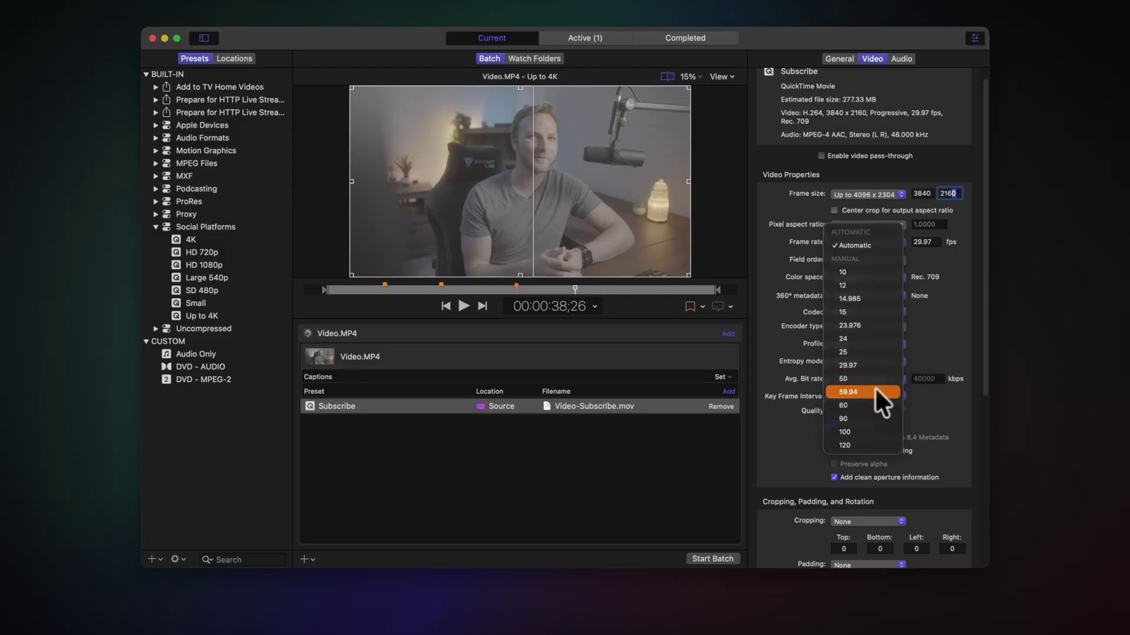
pyautogui.scroll(-2, 917, 274)
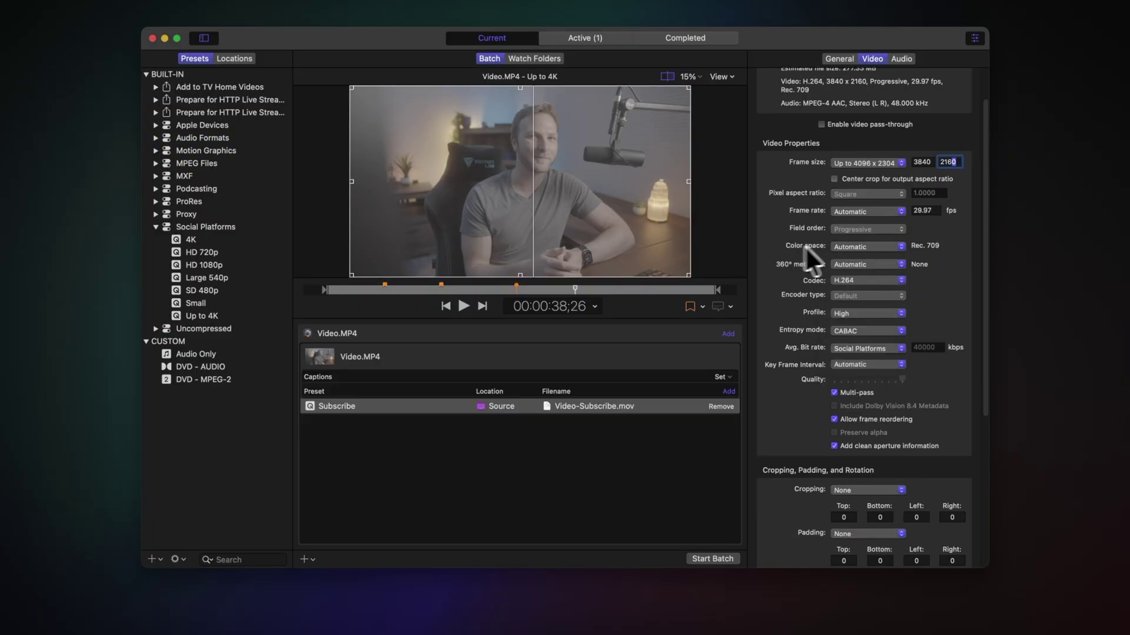
pyautogui.click(848, 246)
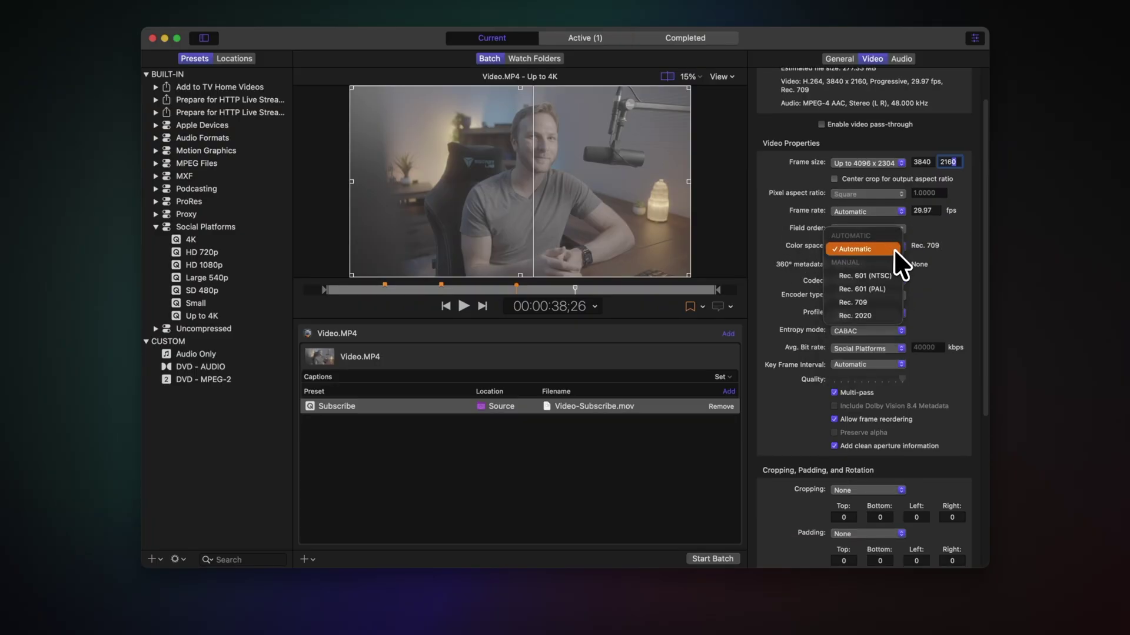
pyautogui.click(940, 256)
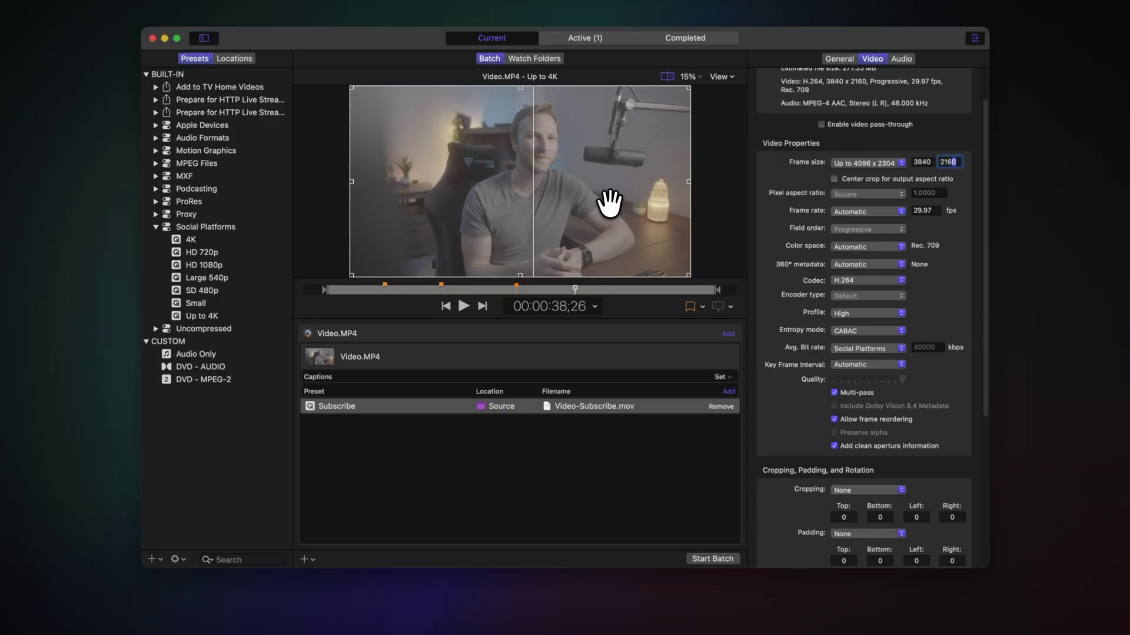
pyautogui.scroll(-1, 903, 281)
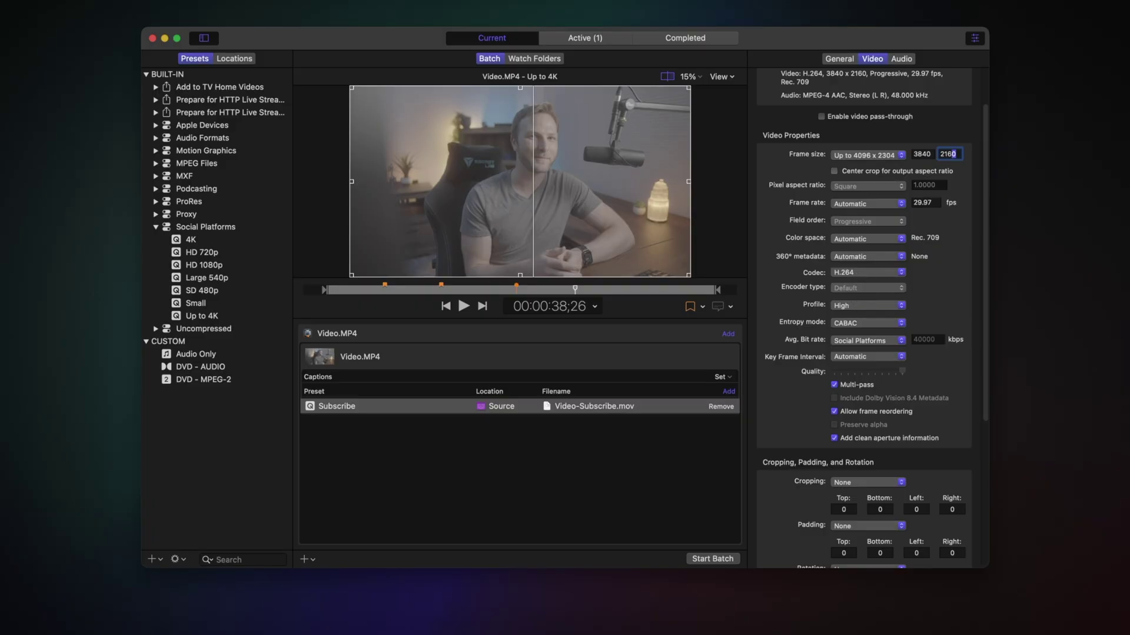
pyautogui.click(864, 273)
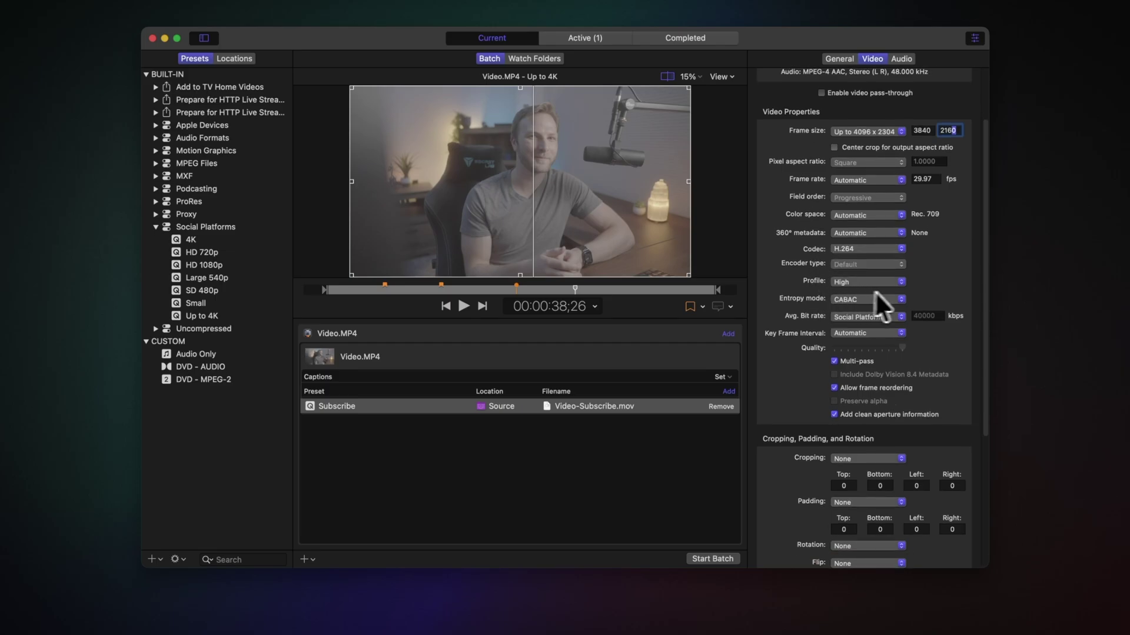
pyautogui.click(895, 284)
pyautogui.click(894, 284)
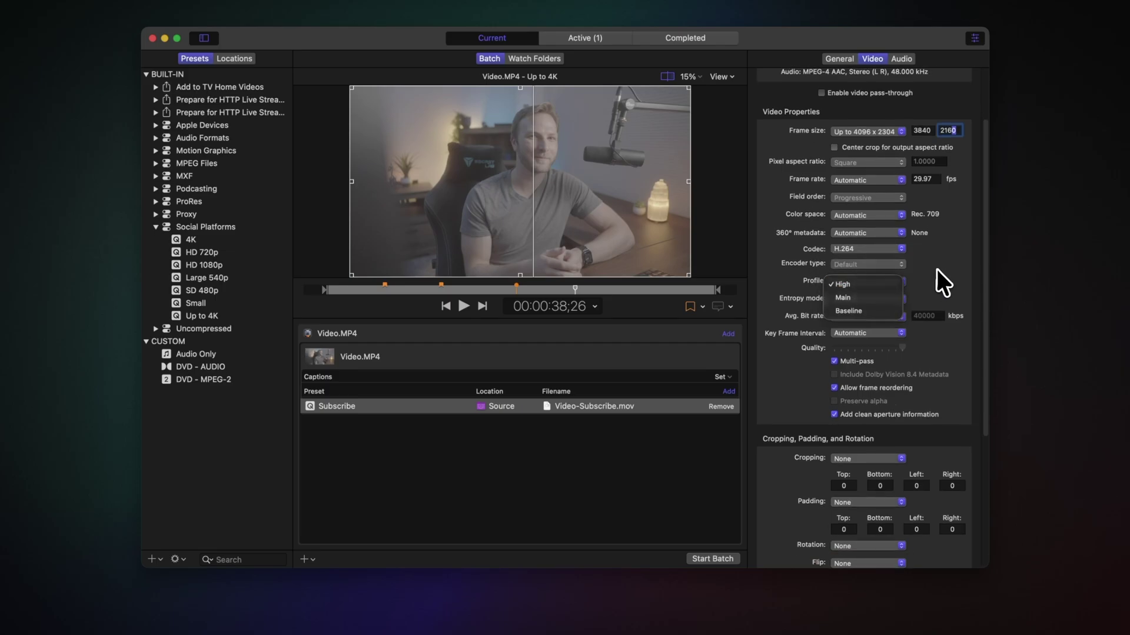
pyautogui.click(892, 300)
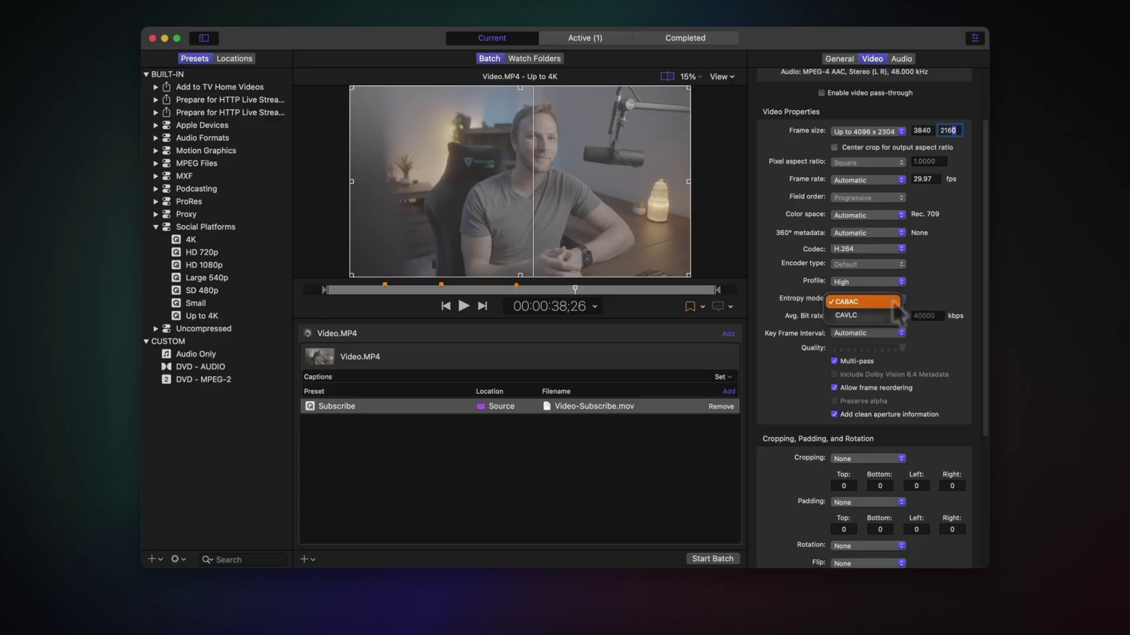
pyautogui.click(862, 301)
pyautogui.scroll(-1, 870, 317)
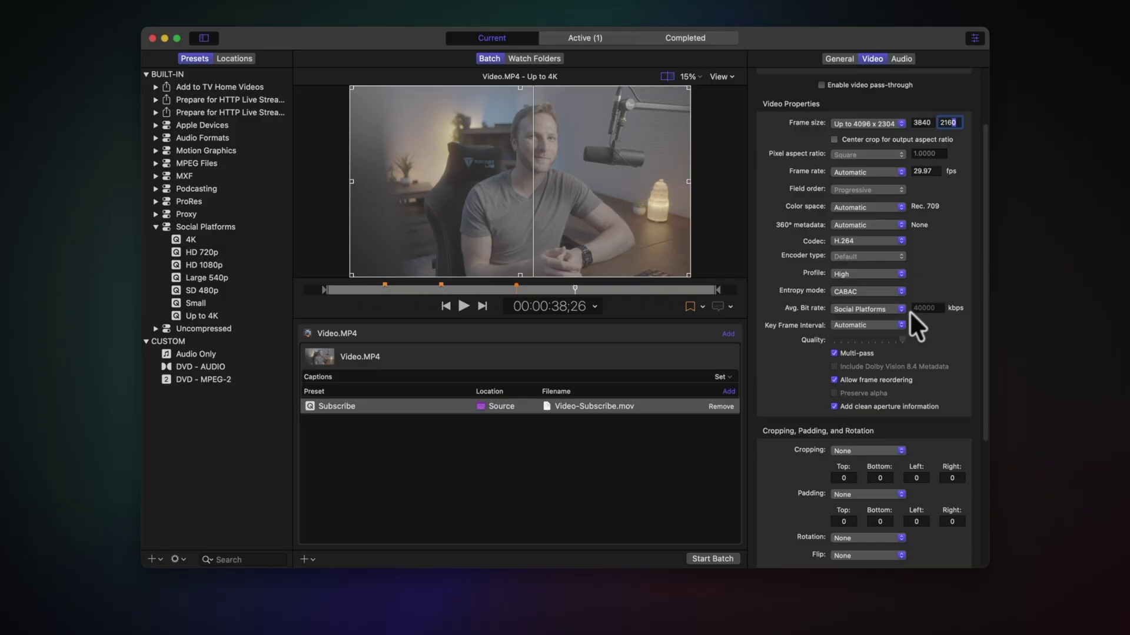
# Set the Subscribe preset's average bit rate to Computer playback (50000 kbps).
pyautogui.click(892, 312)
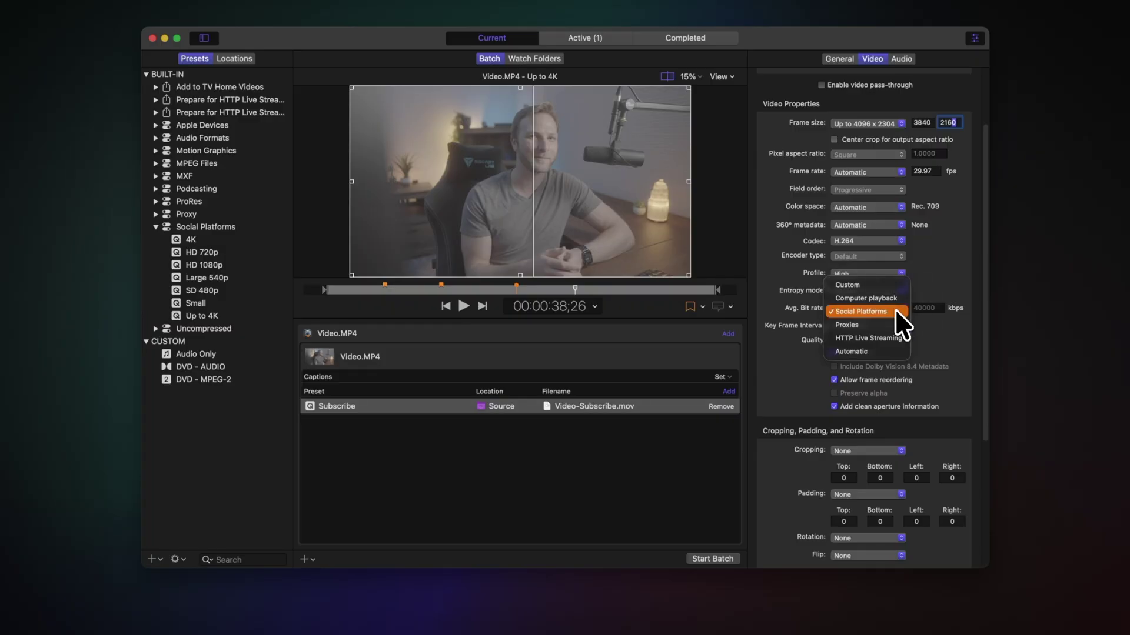
pyautogui.click(879, 287)
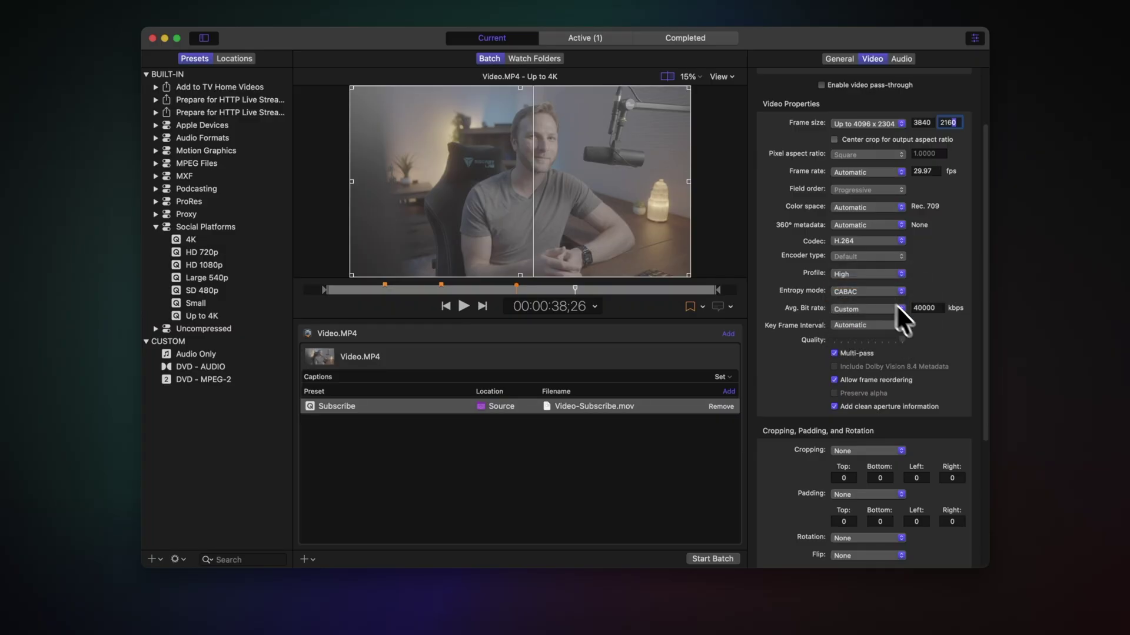
pyautogui.click(935, 310)
pyautogui.click(899, 310)
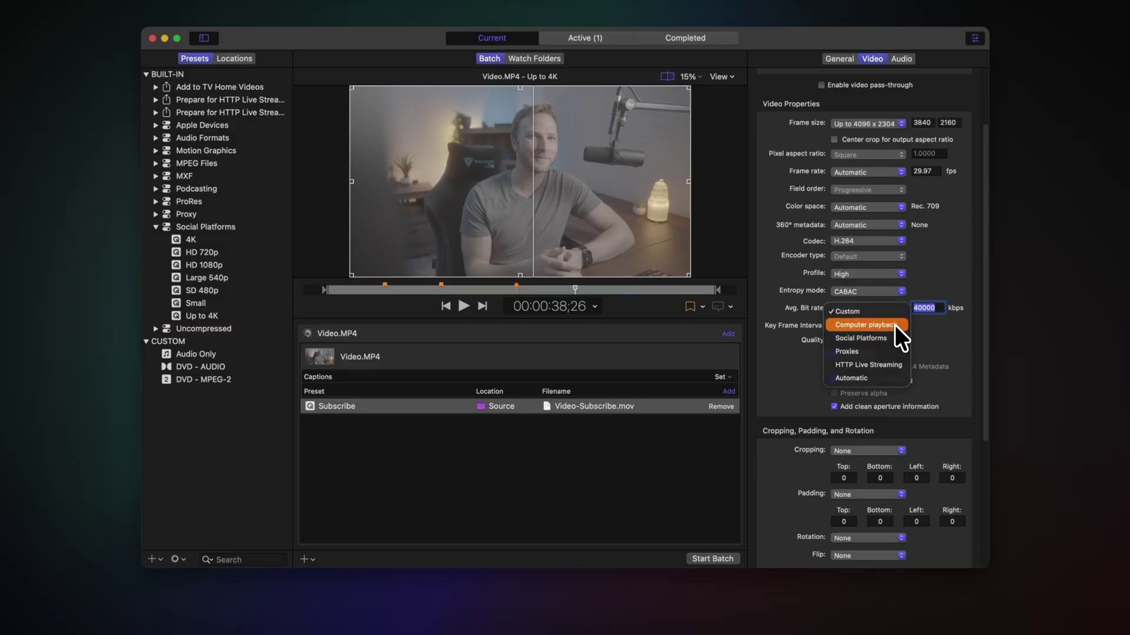
pyautogui.click(896, 326)
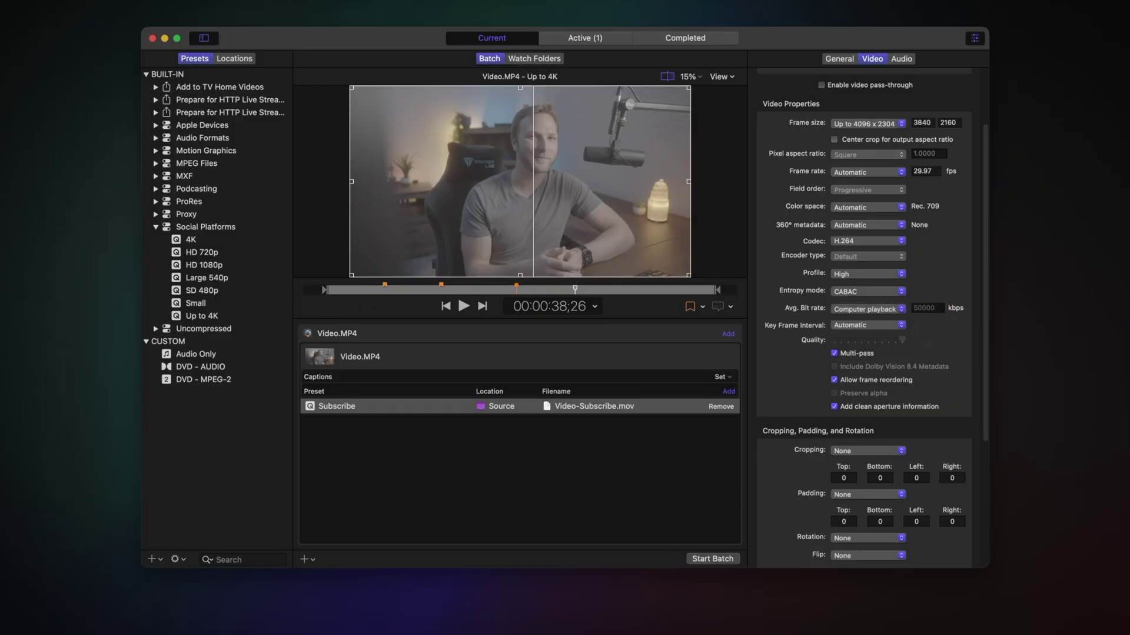
# Try a key frame every 30 frames, then return the key frame interval to Automatic.
pyautogui.scroll(-2, 786, 336)
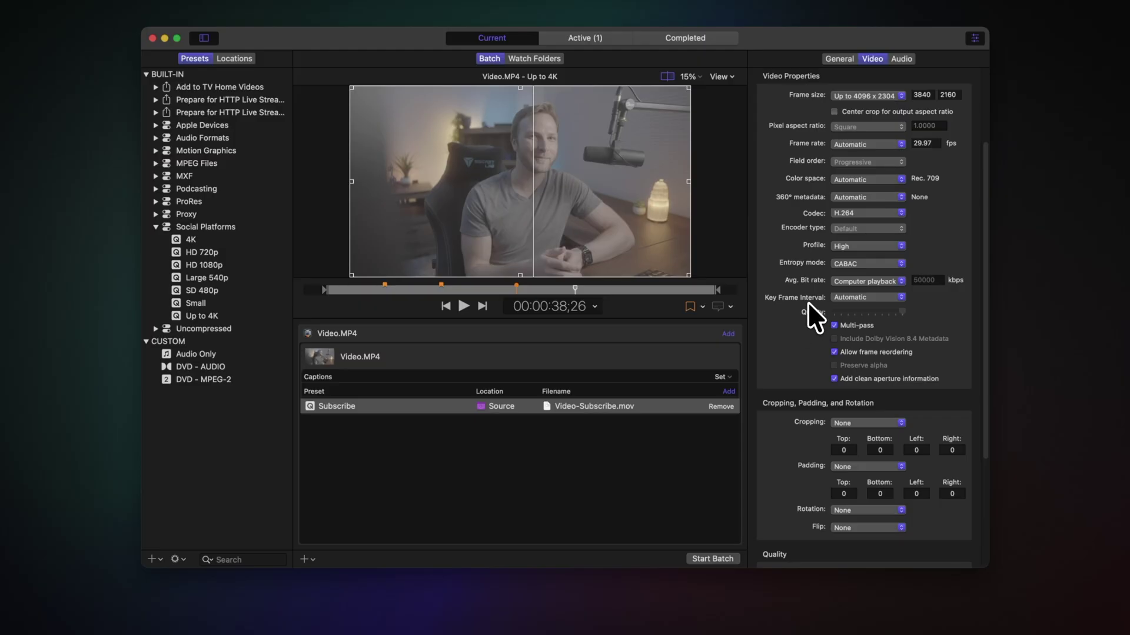
pyautogui.click(863, 297)
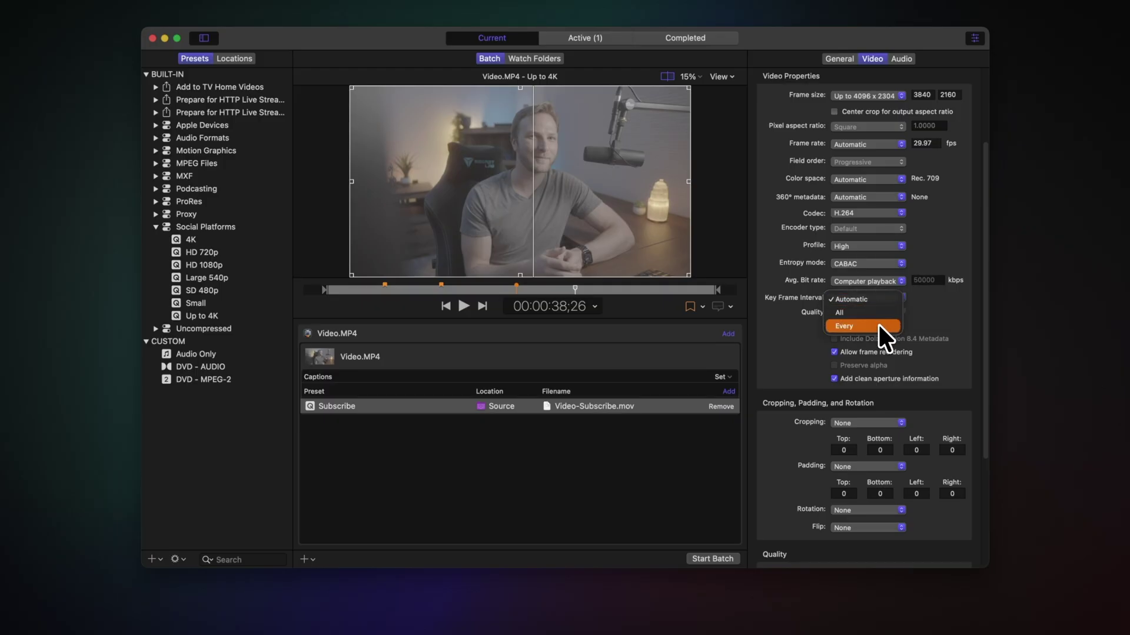
pyautogui.click(878, 325)
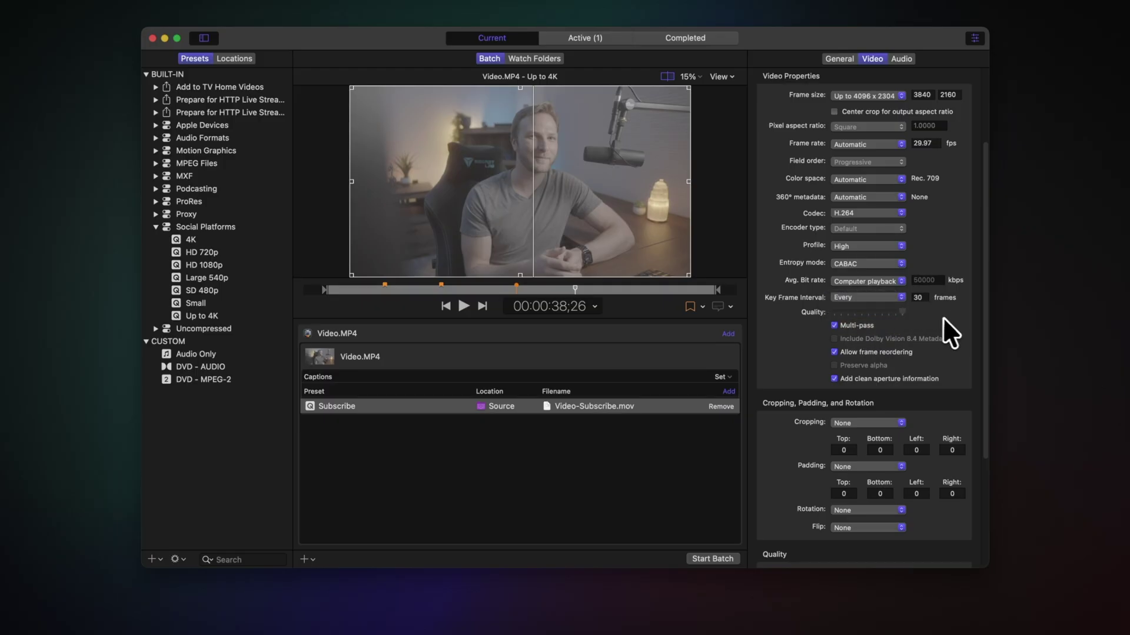
pyautogui.click(885, 297)
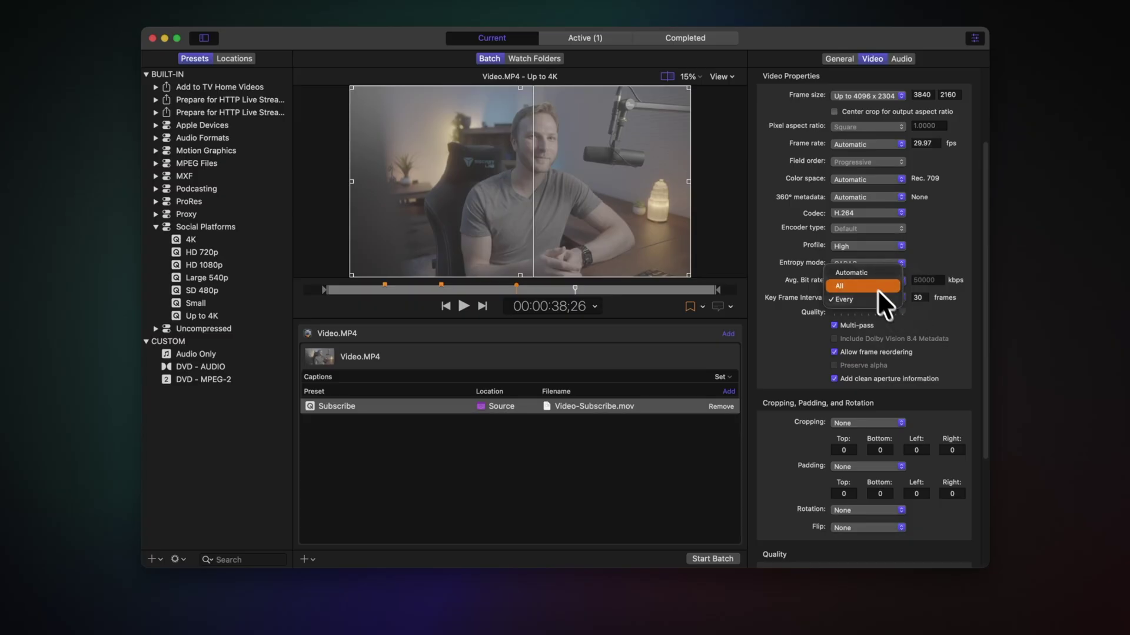
pyautogui.click(865, 272)
pyautogui.scroll(-3, 919, 331)
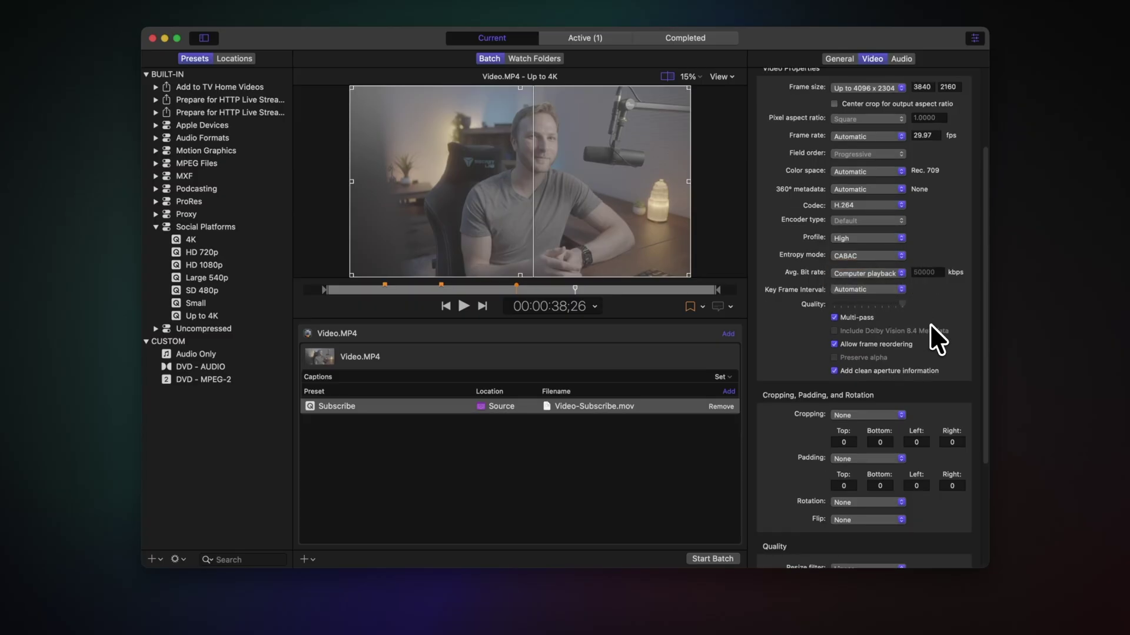
pyautogui.scroll(-2, 900, 316)
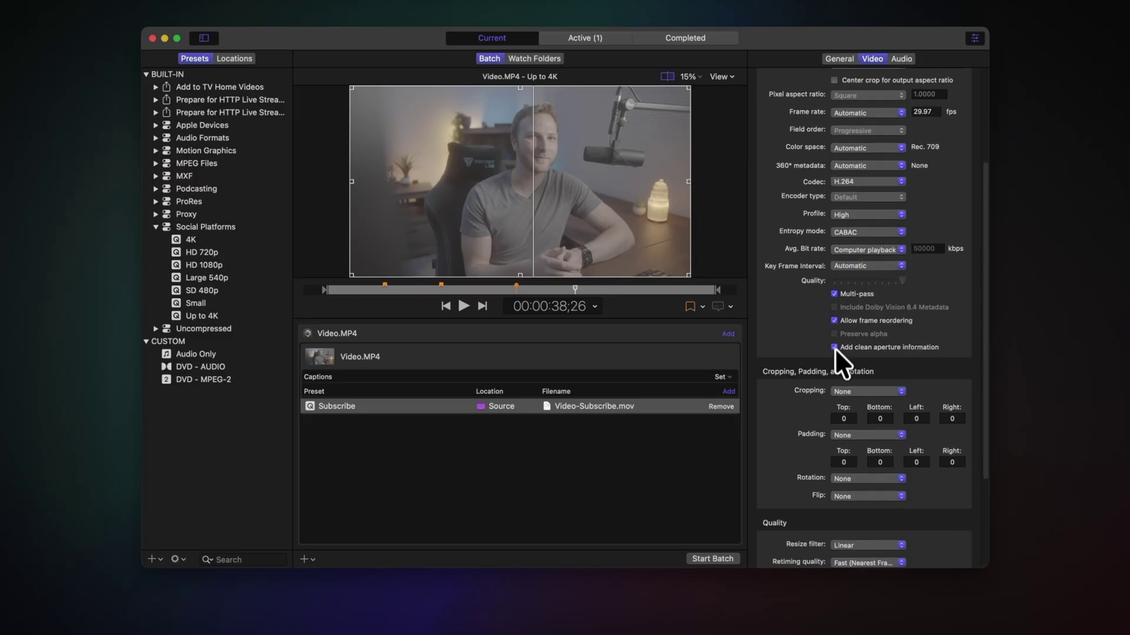
pyautogui.scroll(-10, 835, 353)
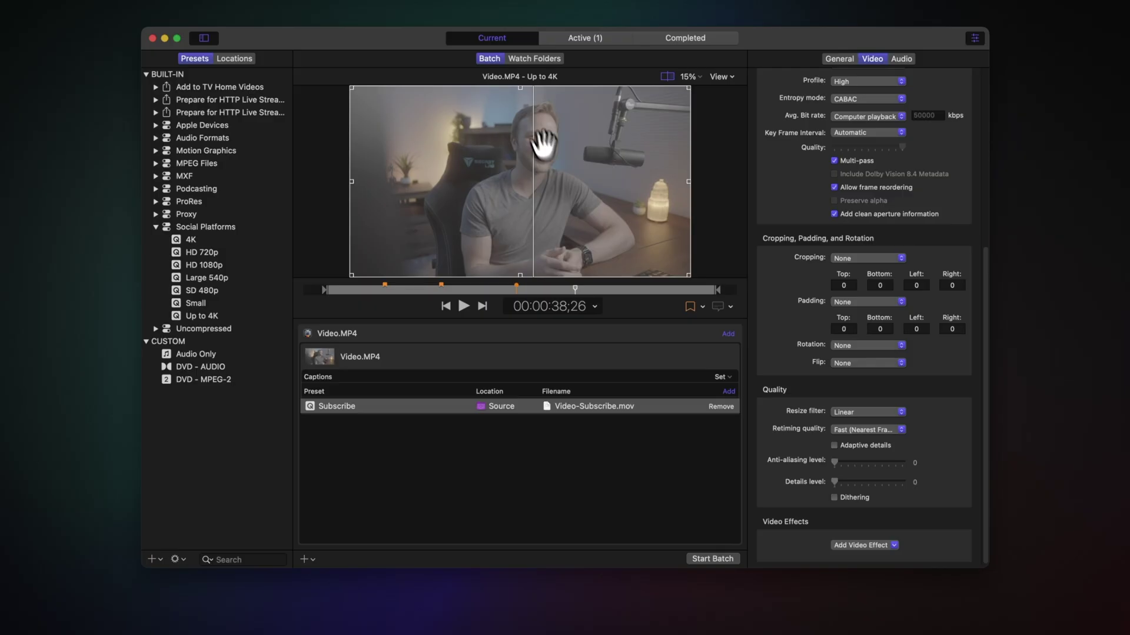
pyautogui.click(862, 257)
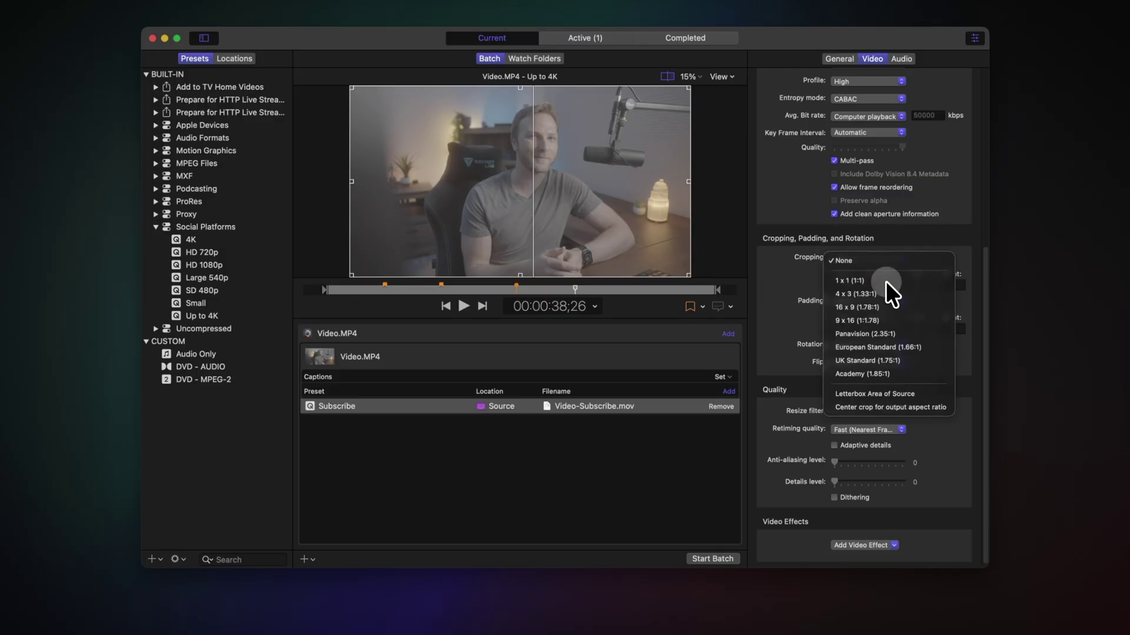
pyautogui.click(885, 280)
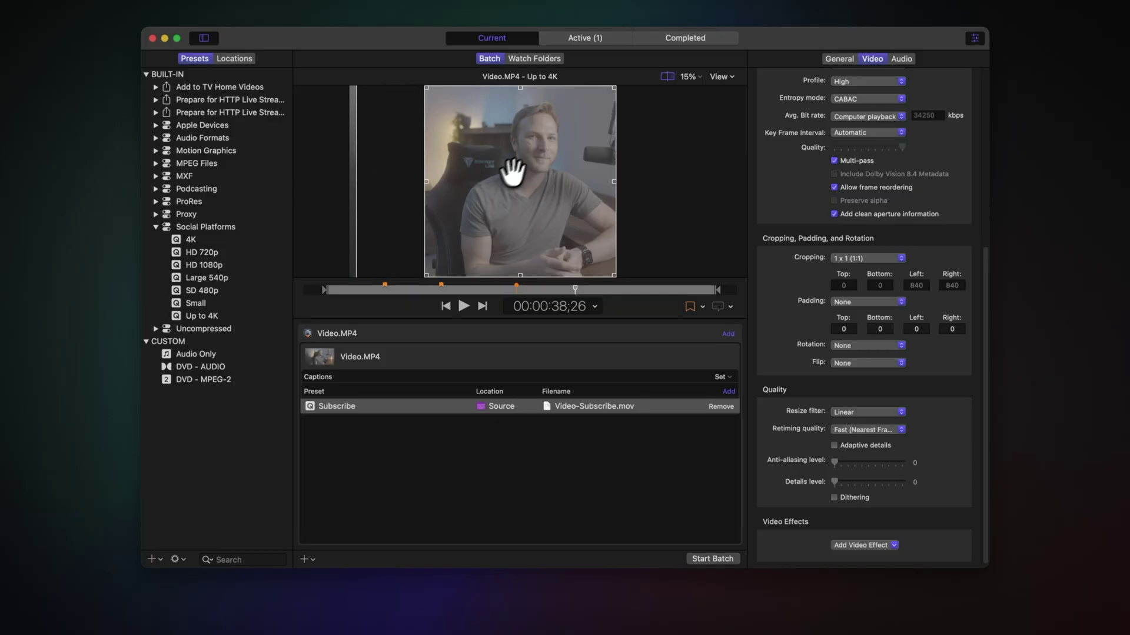
pyautogui.click(893, 260)
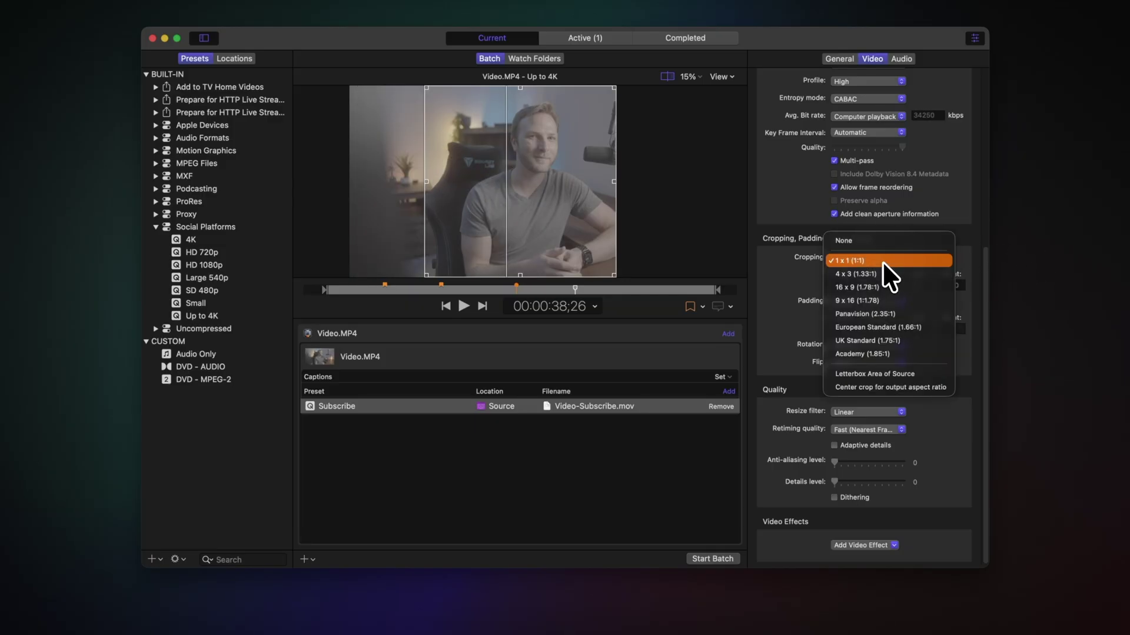
pyautogui.click(933, 377)
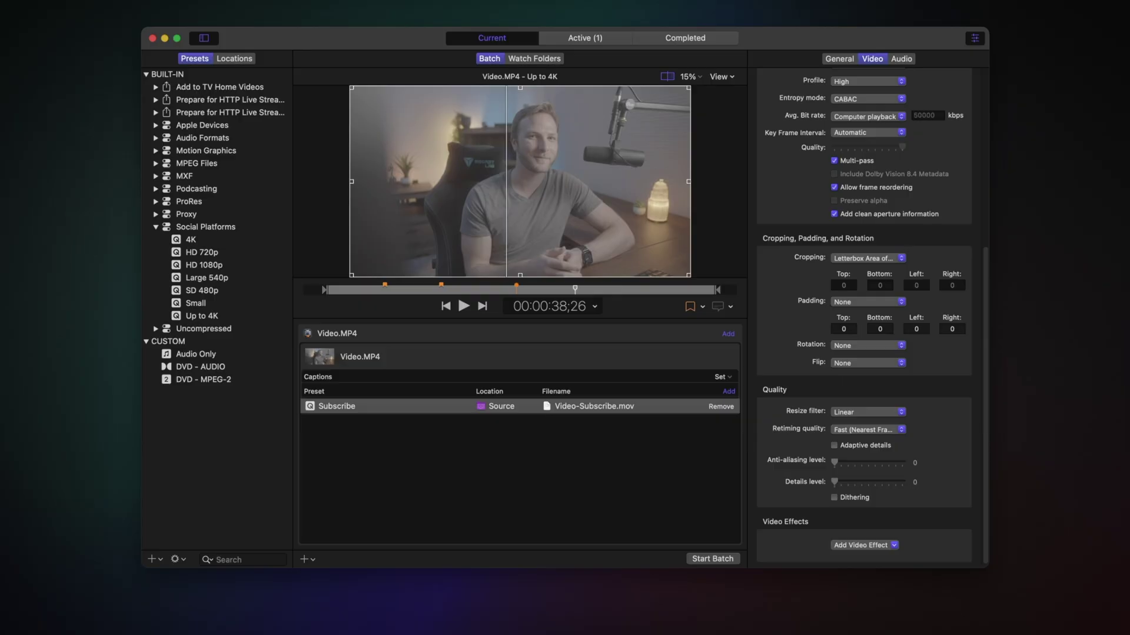
pyautogui.click(868, 258)
# Keep Resize filter at Linear and Retiming quality at Fast, then open the Add Video Effect list.
pyautogui.click(832, 416)
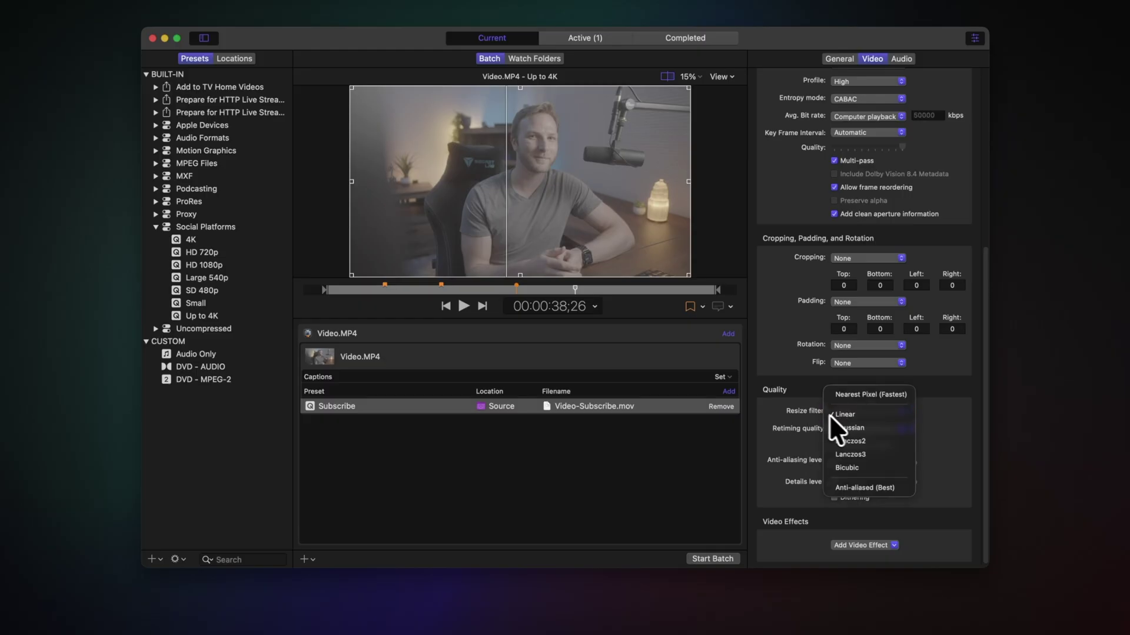
pyautogui.click(798, 418)
pyautogui.click(849, 411)
pyautogui.click(800, 427)
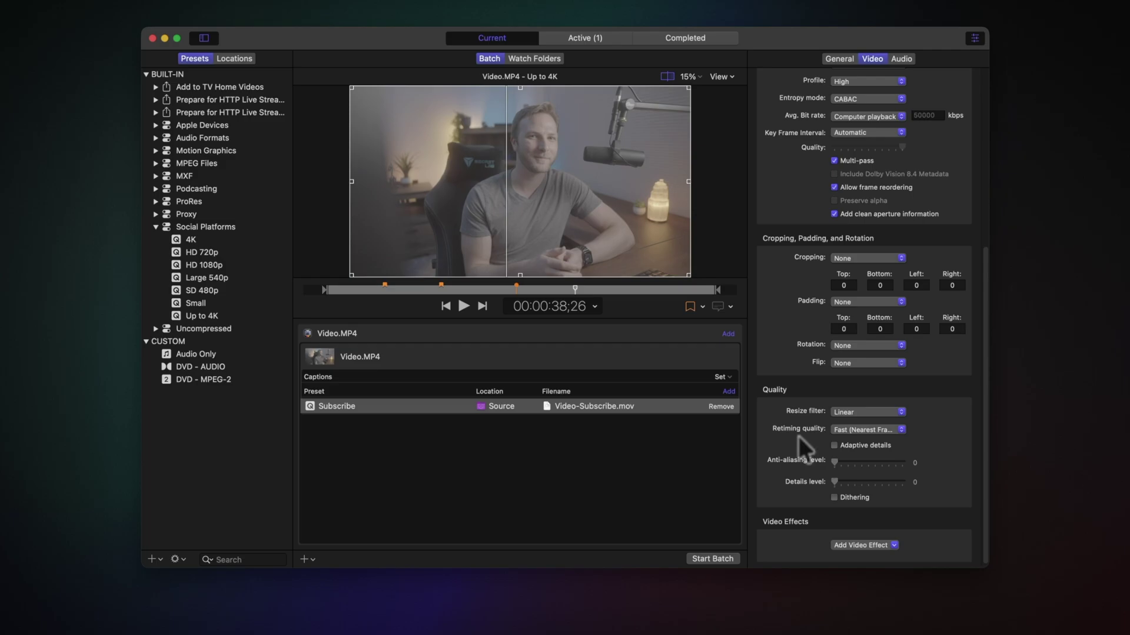
pyautogui.click(868, 430)
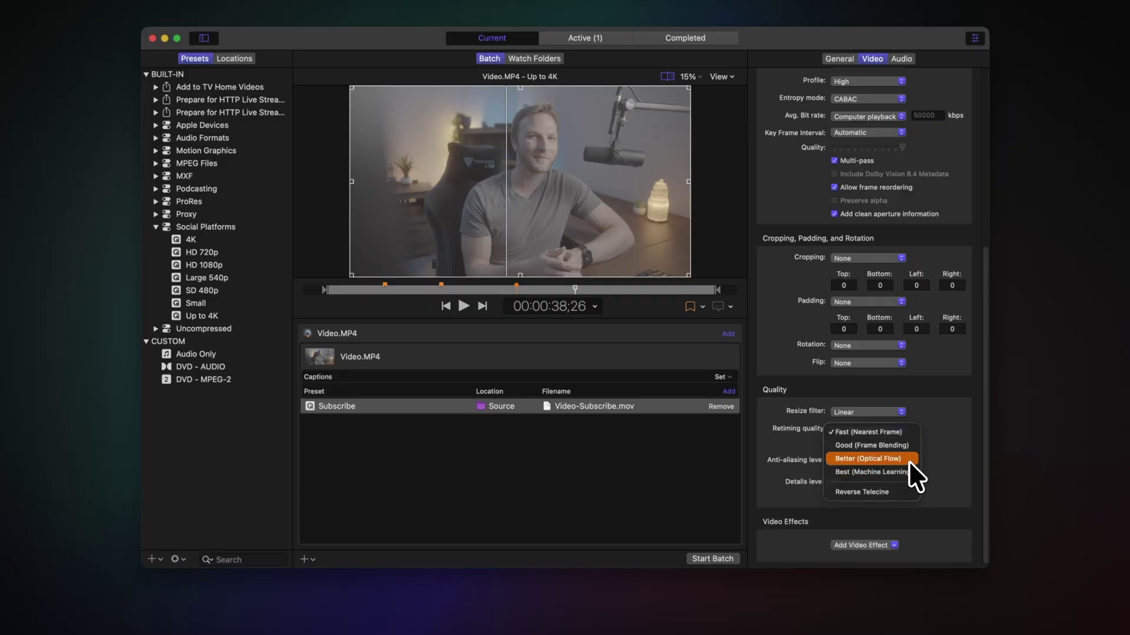
pyautogui.click(947, 441)
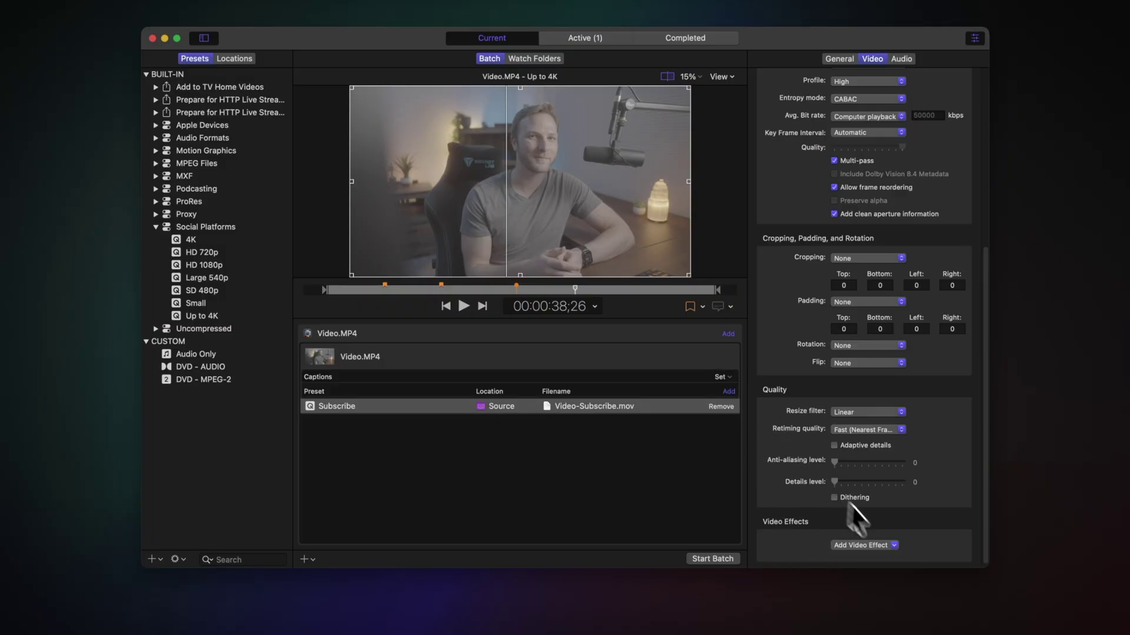
pyautogui.click(890, 545)
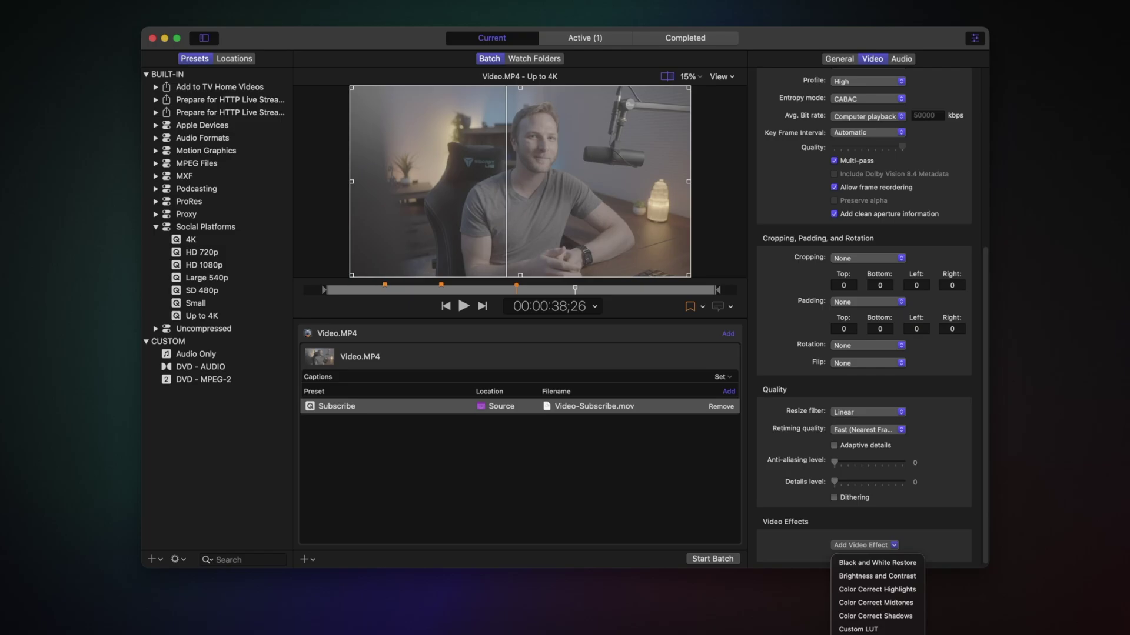
# Add a Brightness and Contrast effect and lower the brightness.
pyautogui.click(907, 573)
pyautogui.scroll(-3, 908, 518)
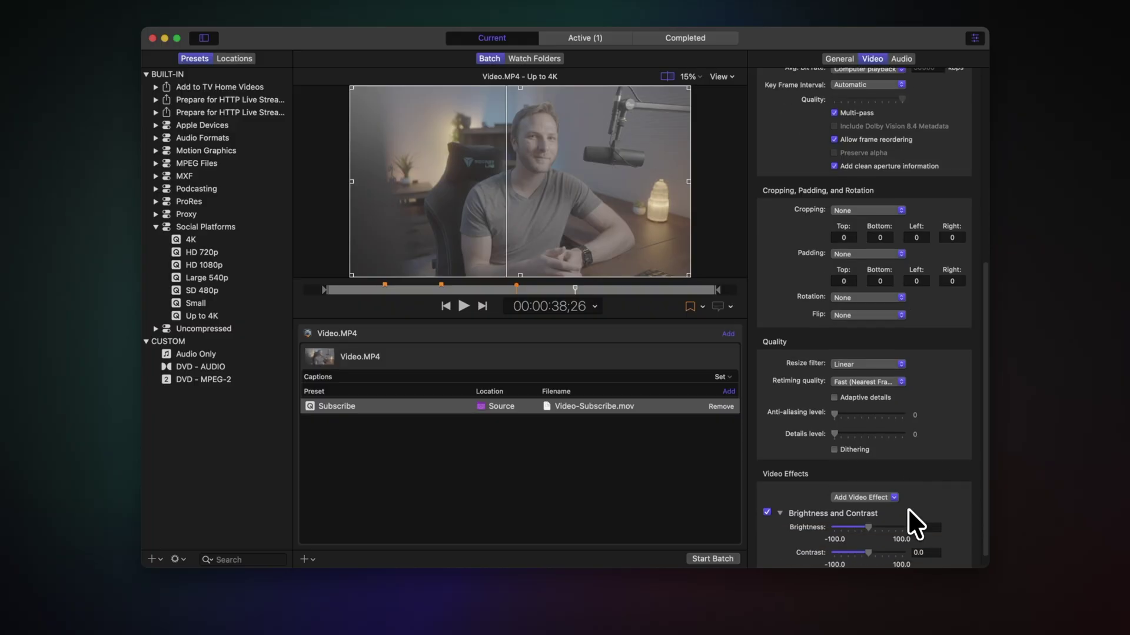
pyautogui.moveTo(868, 512); pyautogui.dragTo(867, 500)
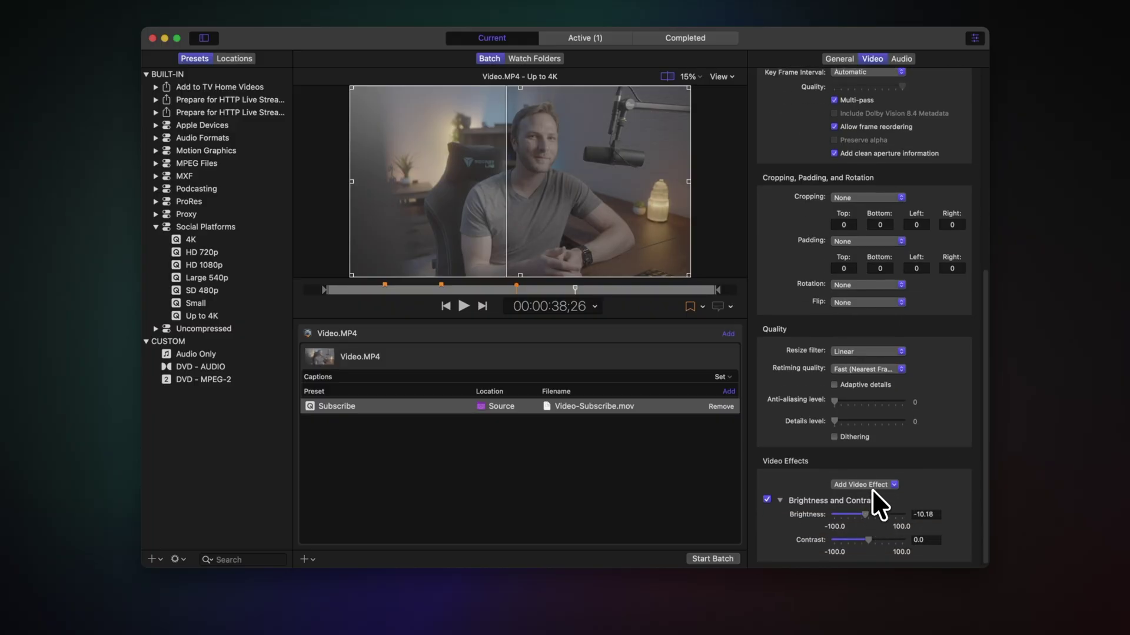
# Add a Custom LUT effect loading the S-Log3 LUT from Movies, and ease brightness to -6.95.
pyautogui.click(874, 486)
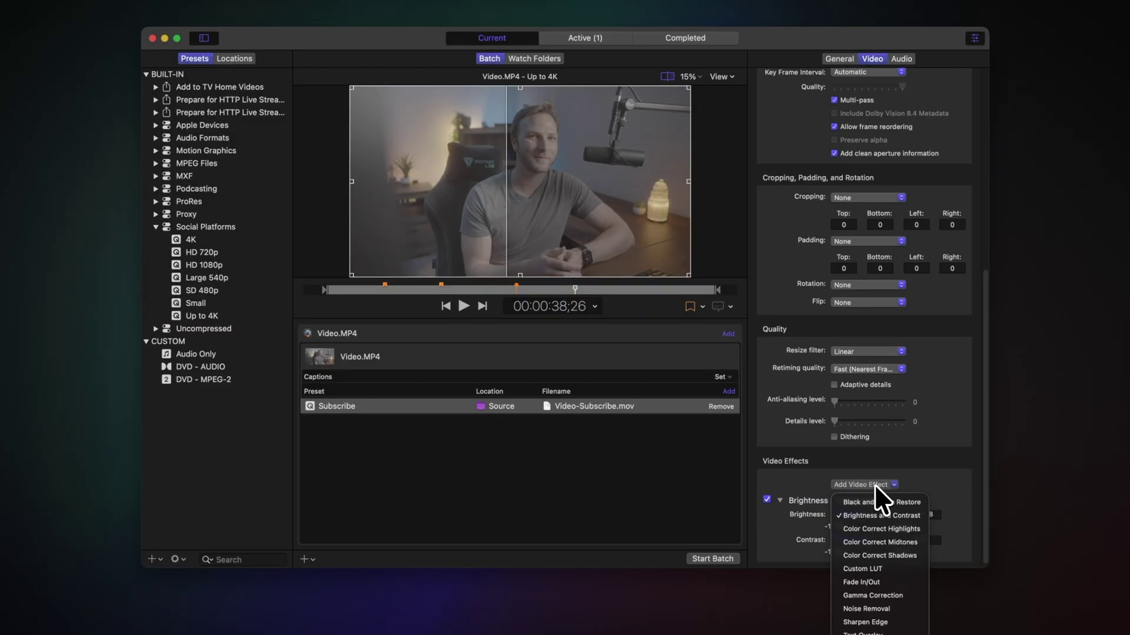
pyautogui.click(893, 570)
pyautogui.click(939, 534)
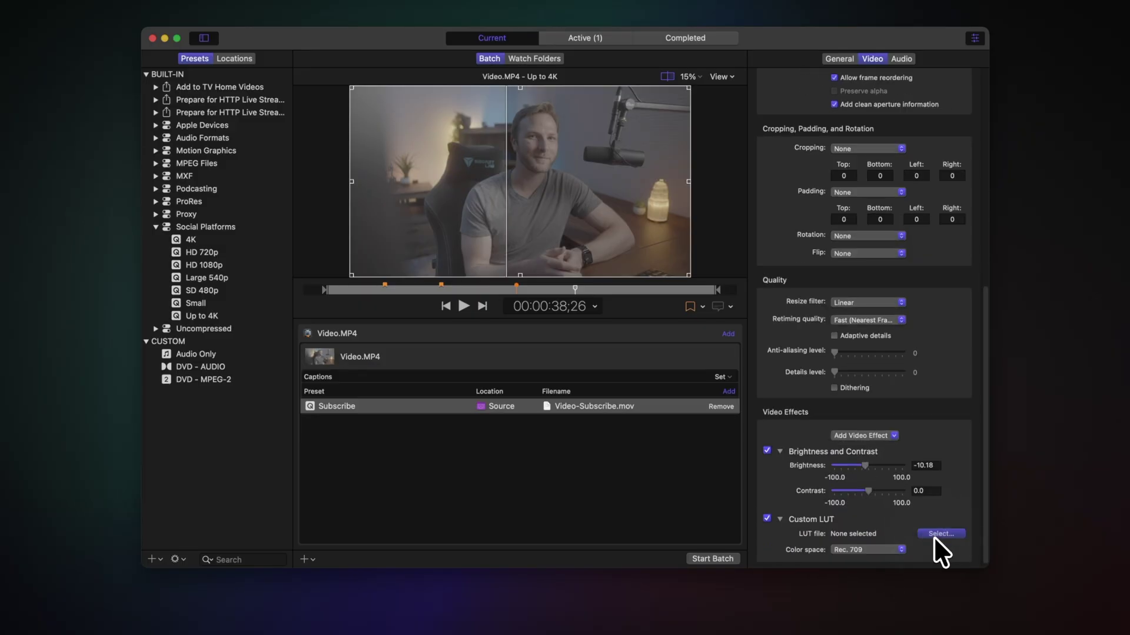
pyautogui.click(346, 327)
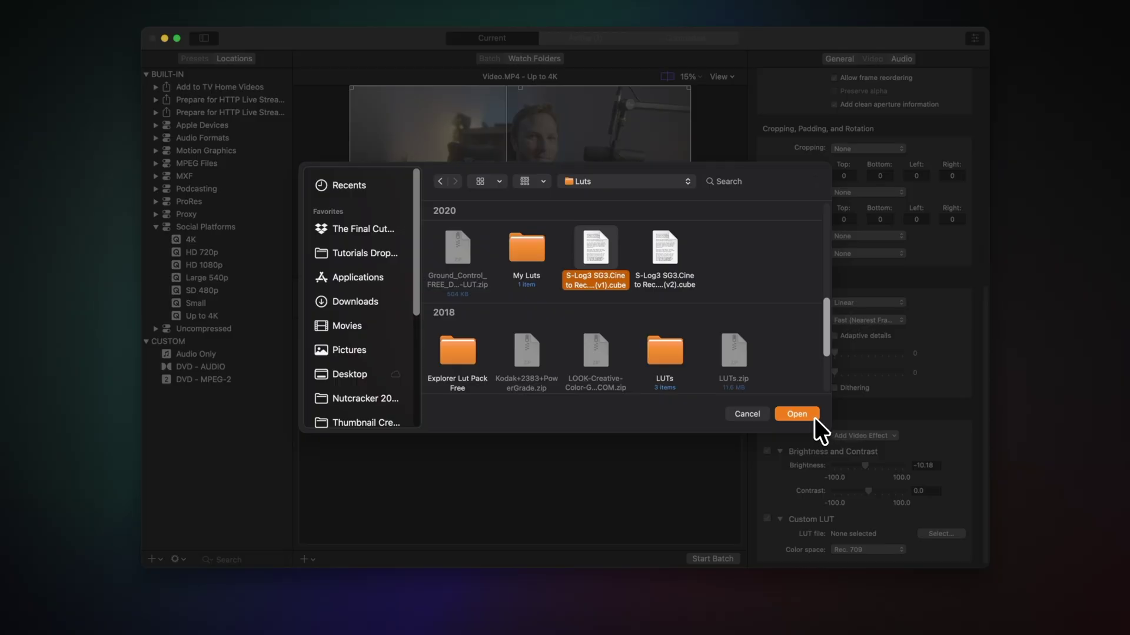
pyautogui.click(814, 418)
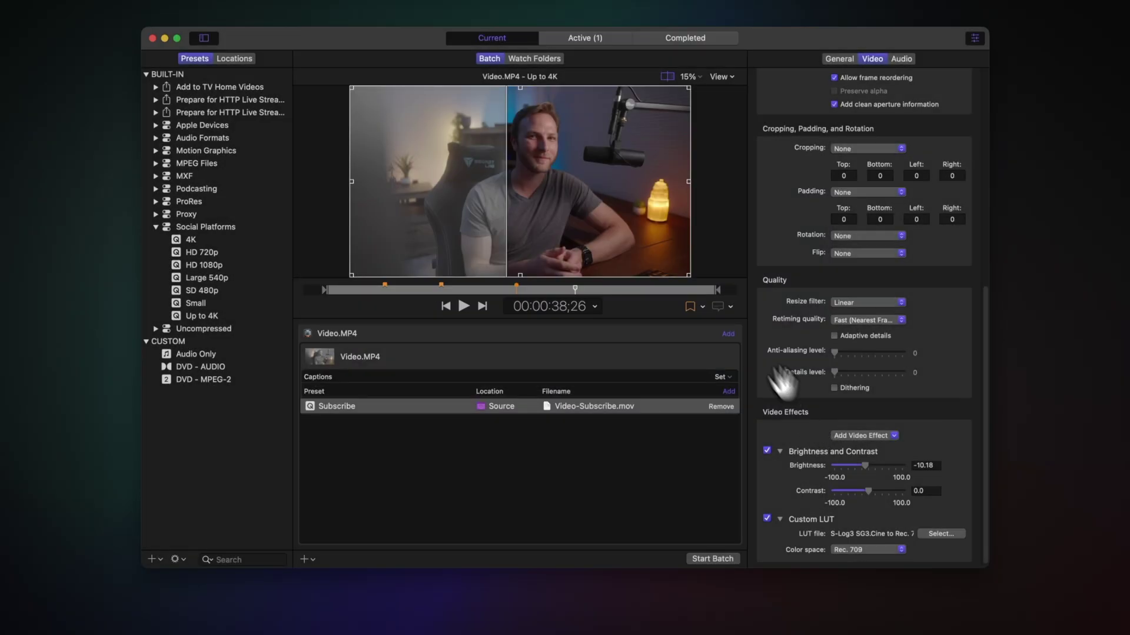
pyautogui.moveTo(867, 465); pyautogui.dragTo(866, 465)
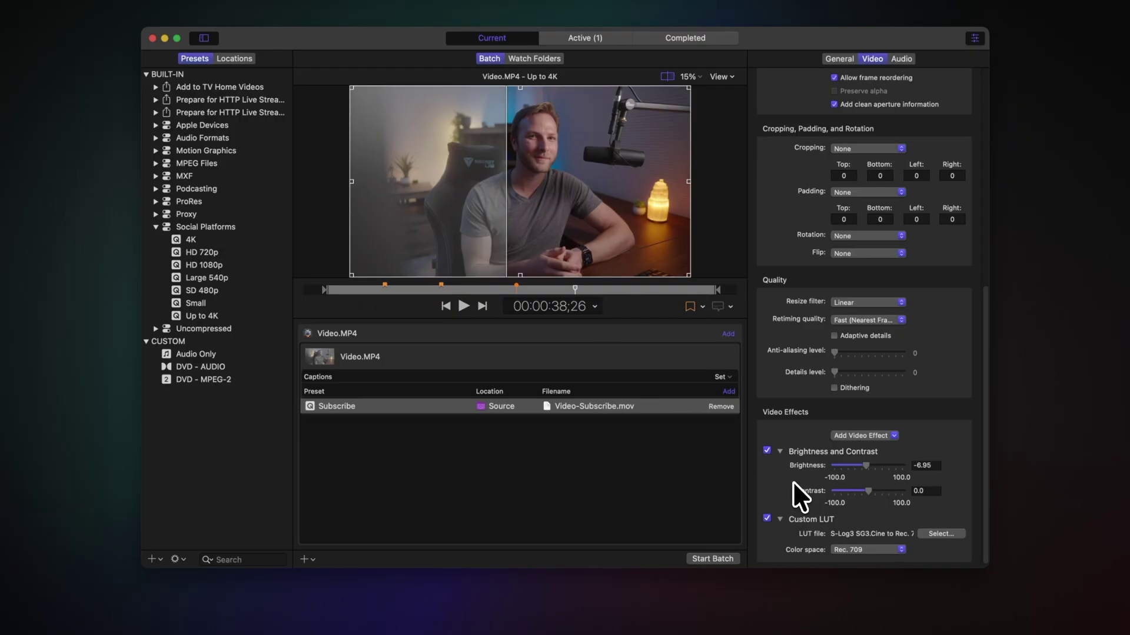
pyautogui.click(841, 436)
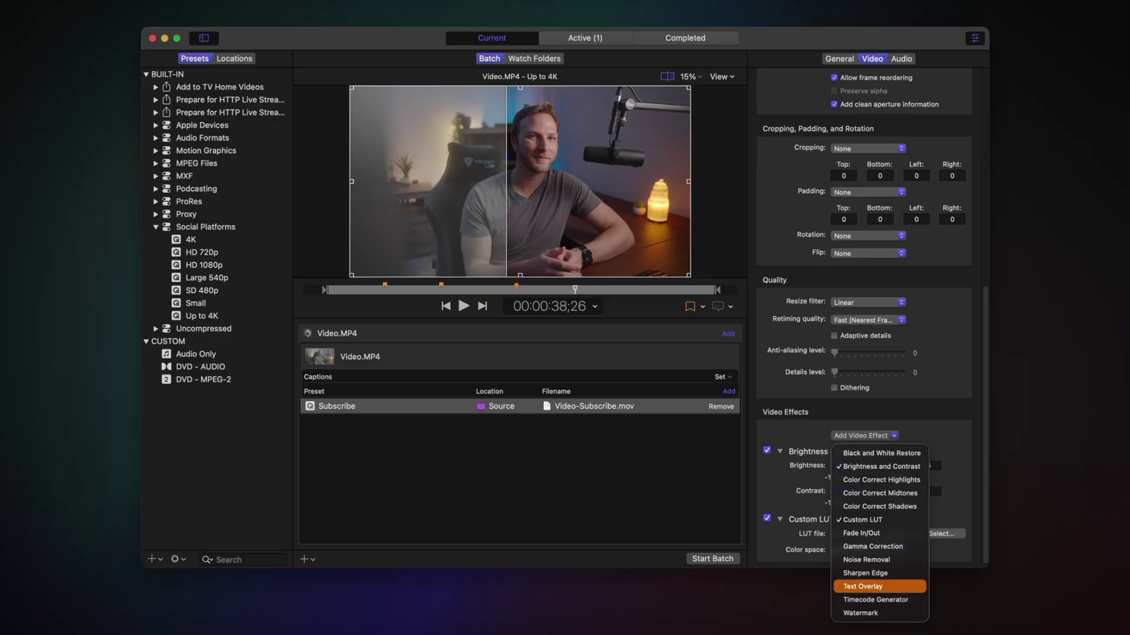
# Add a Text Overlay reading SUBSCRIBE! and centre it on the frame.
pyautogui.click(888, 586)
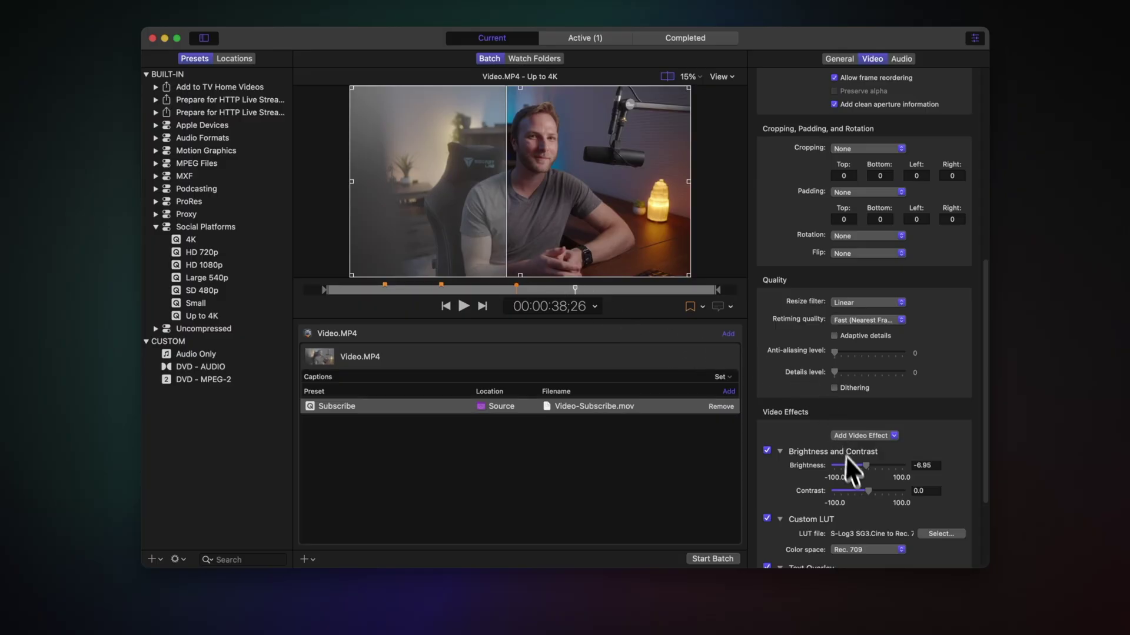
pyautogui.scroll(-3, 848, 465)
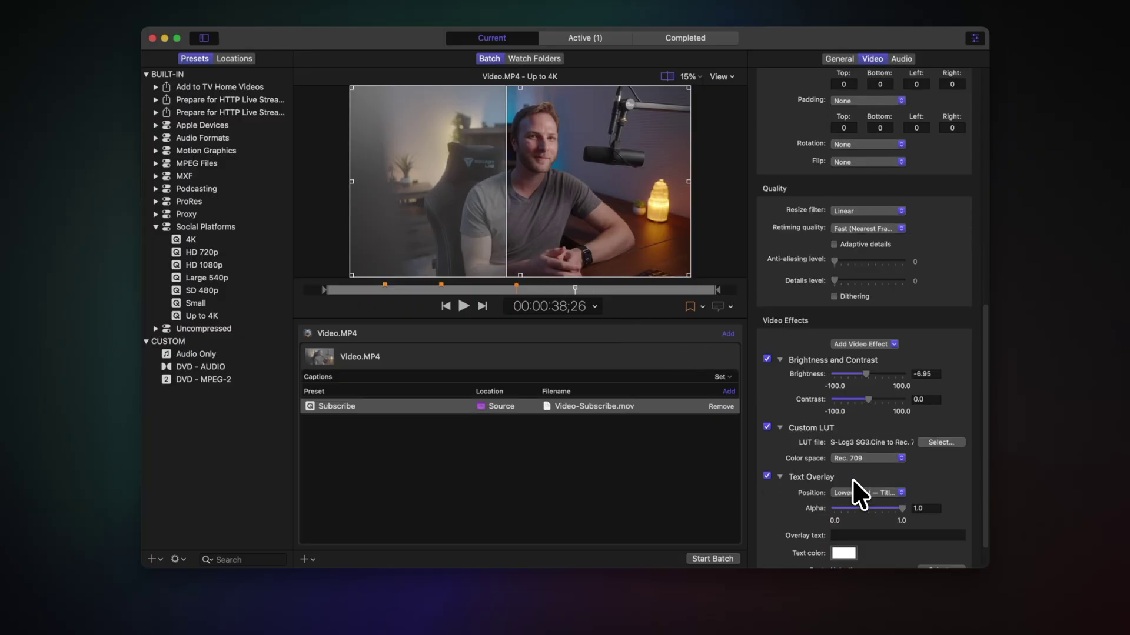
pyautogui.click(847, 535)
pyautogui.write('SUBSCRIBE')
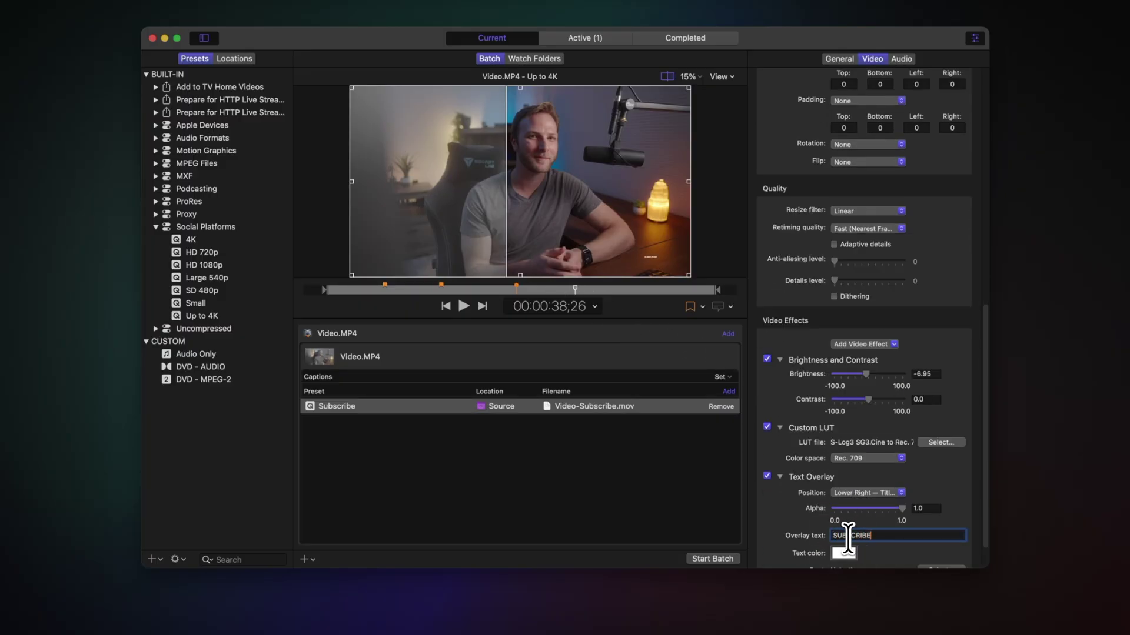
pyautogui.scroll(-1, 859, 500)
pyautogui.click(866, 477)
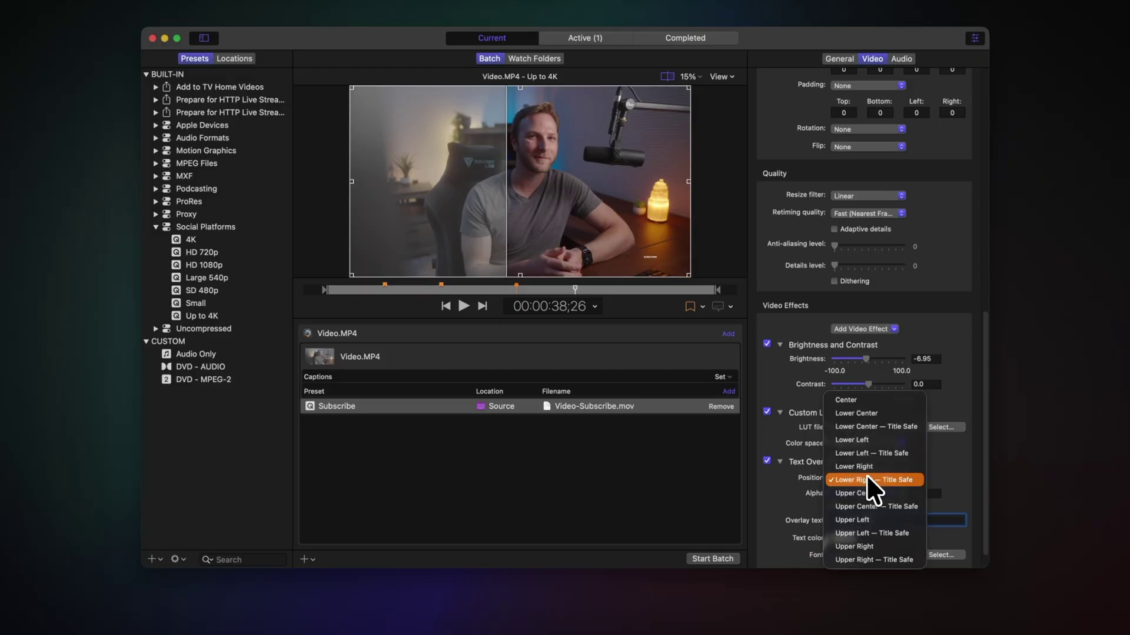
pyautogui.click(877, 400)
pyautogui.scroll(-1, 894, 497)
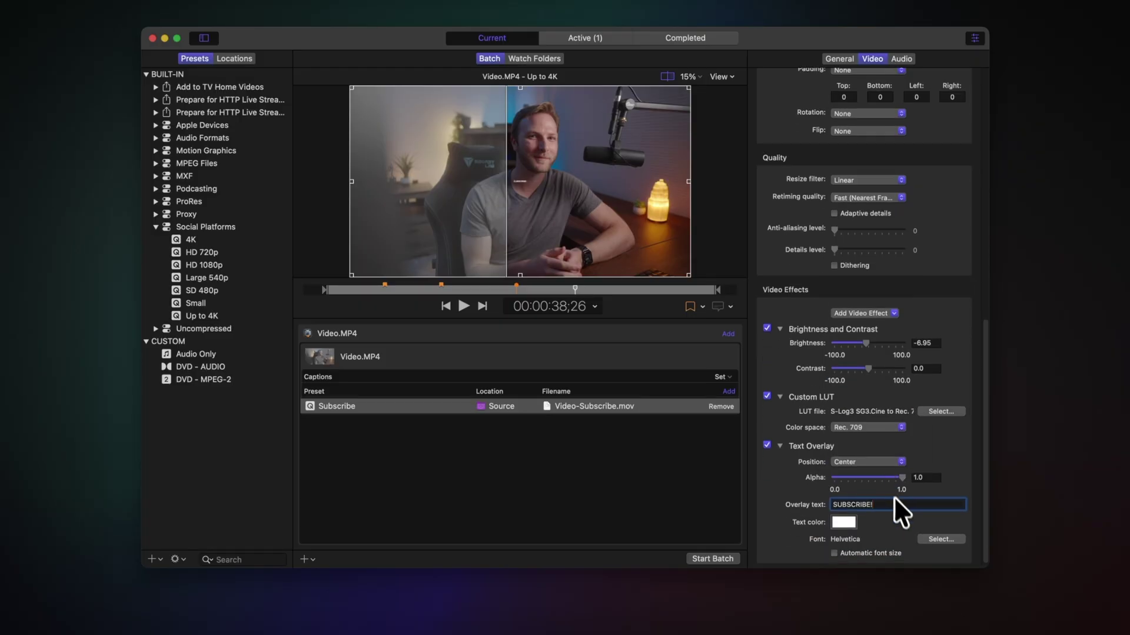
# Set the overlay font to Helvetica Bold Oblique 288 and lower its alpha to 0.13.
pyautogui.click(942, 537)
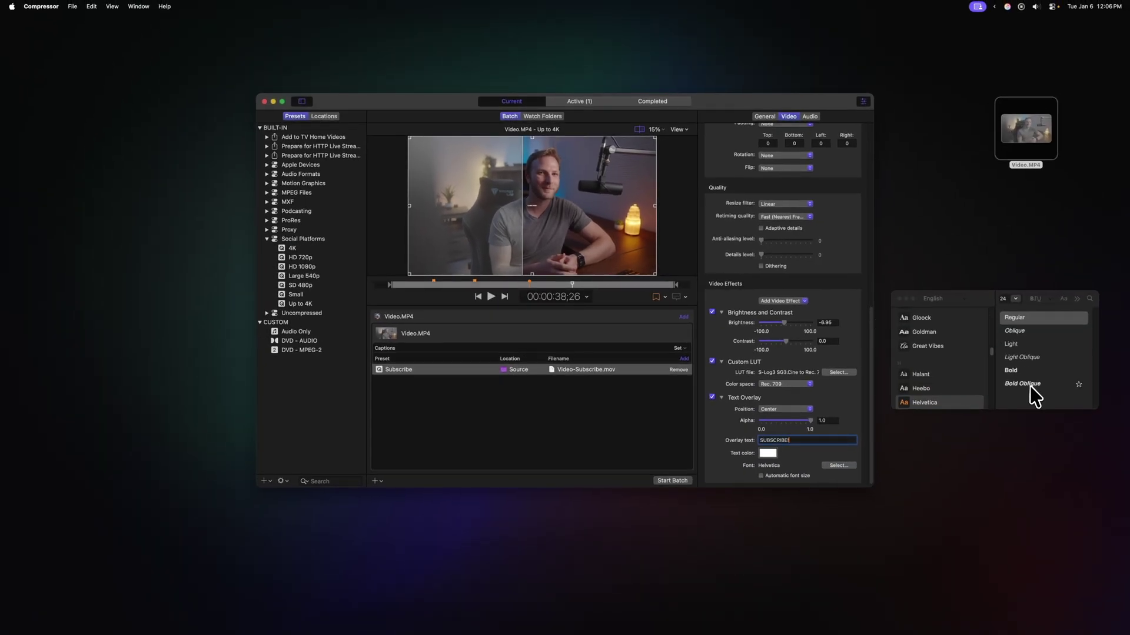
pyautogui.click(1027, 386)
pyautogui.click(1015, 298)
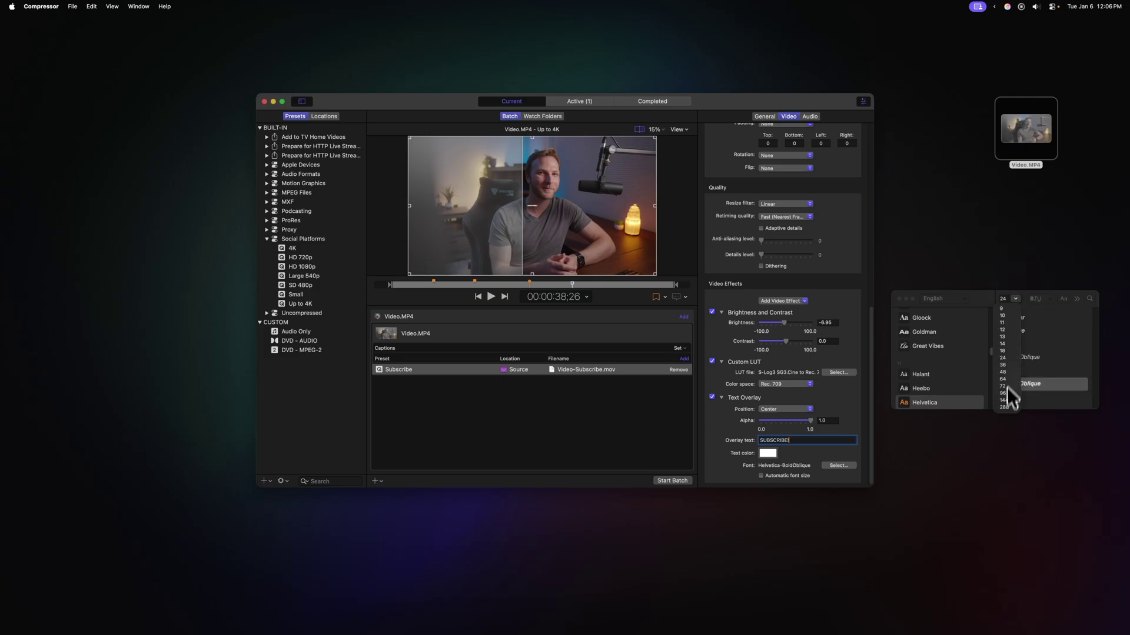
pyautogui.click(1004, 407)
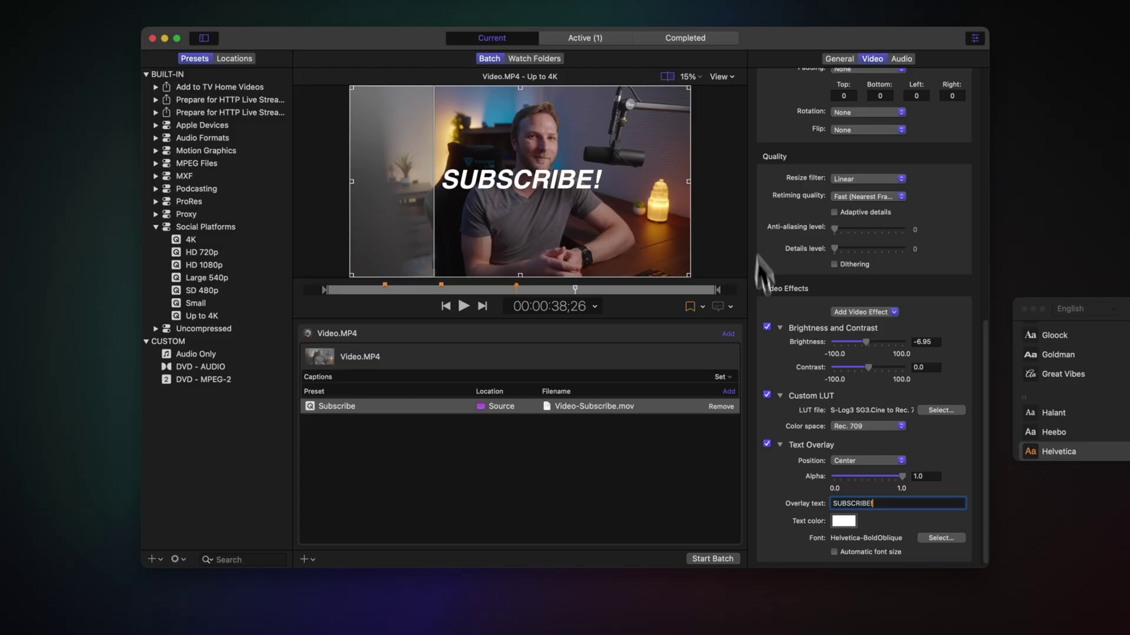
pyautogui.moveTo(901, 475); pyautogui.dragTo(842, 475)
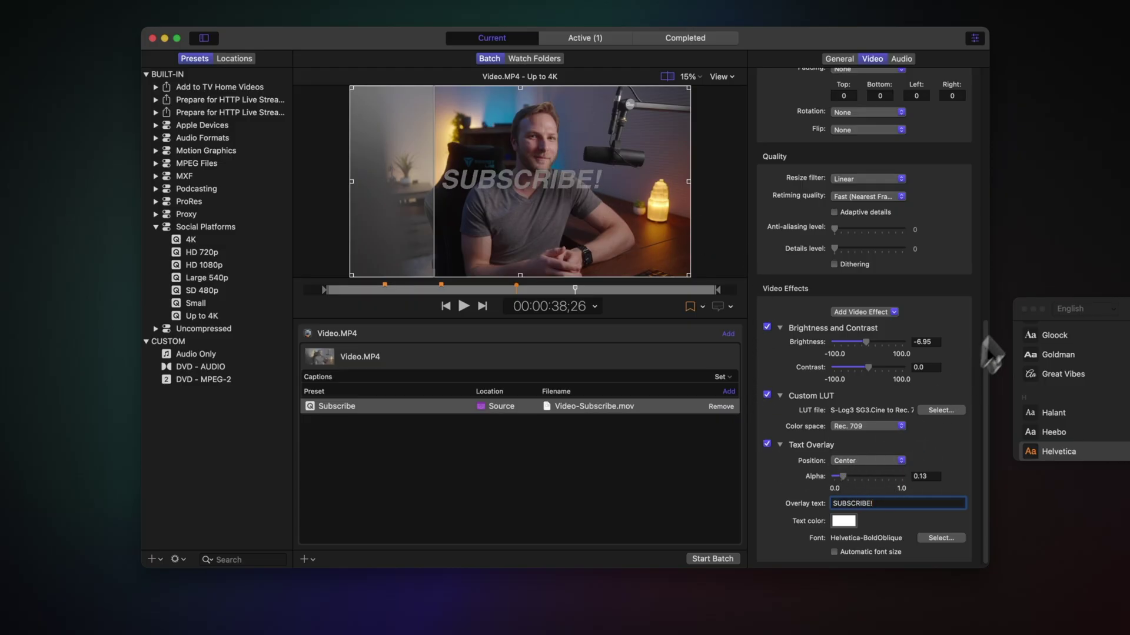
pyautogui.click(1023, 309)
pyautogui.scroll(8, 991, 297)
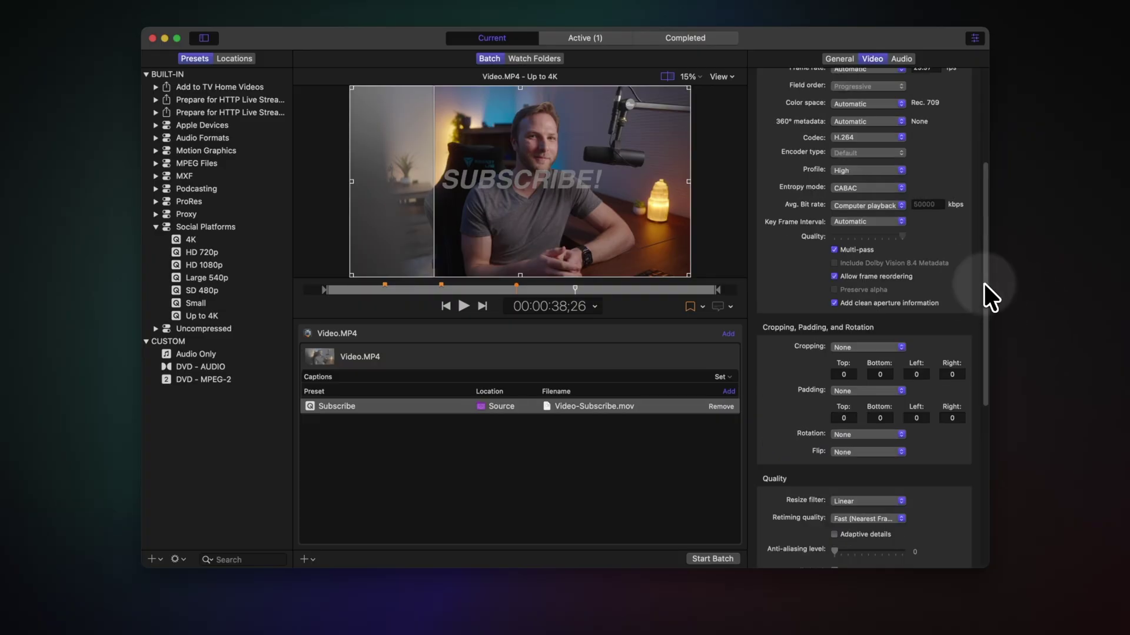
pyautogui.scroll(-5, 947, 362)
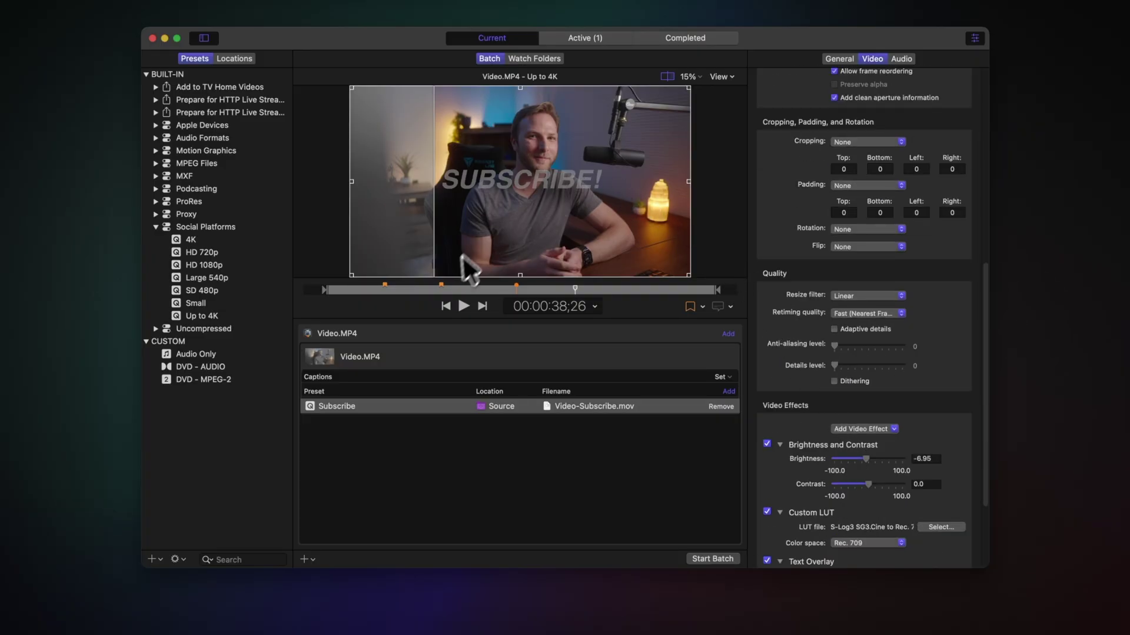
# Save the Subscribe output under Custom presets as Subscribe and review its settings.
pyautogui.scroll(-3, 807, 491)
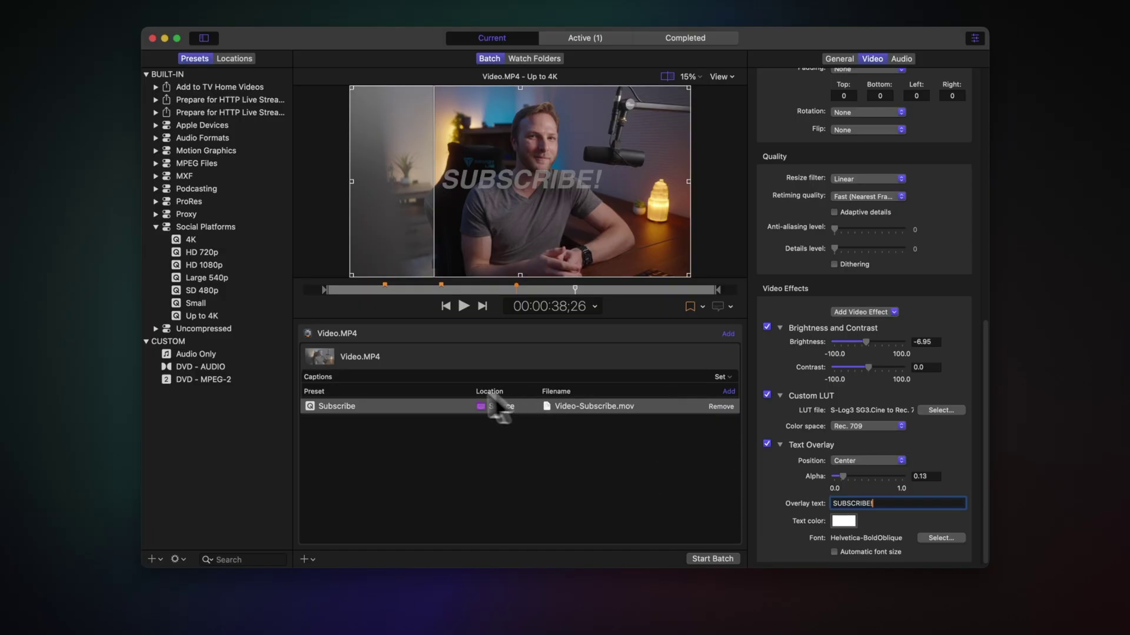
pyautogui.moveTo(375, 406); pyautogui.dragTo(183, 372)
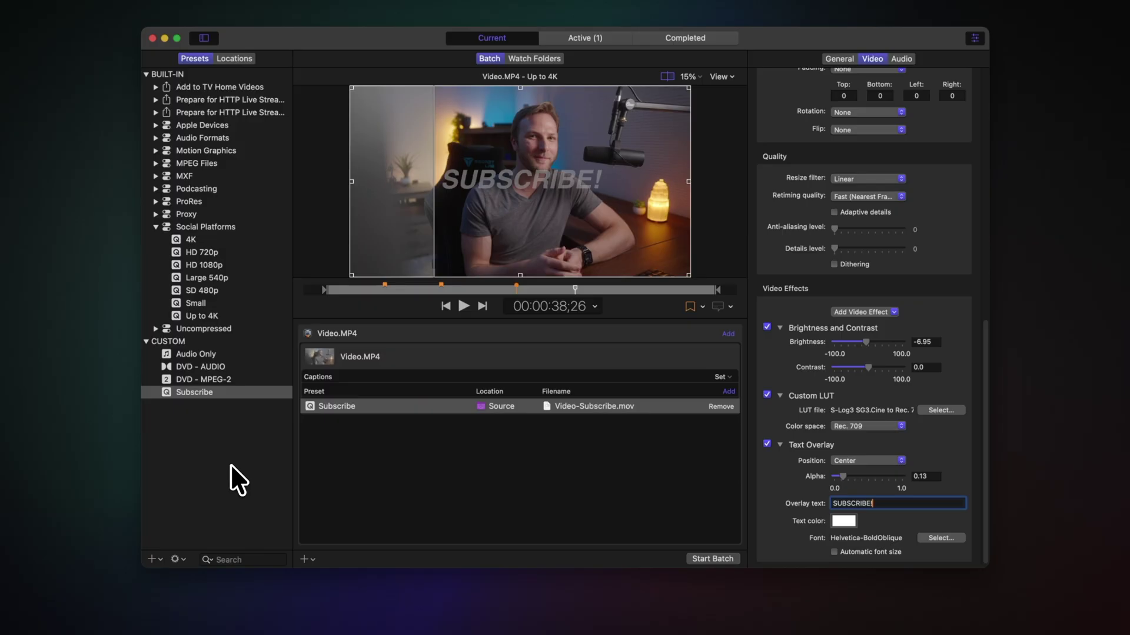
pyautogui.click(211, 392)
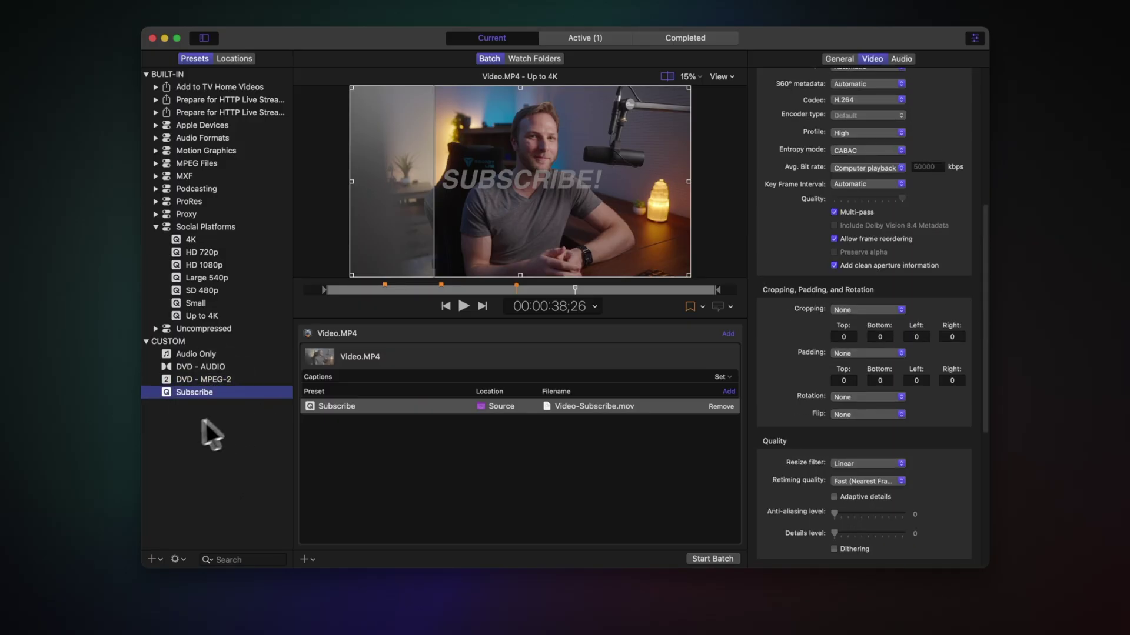
pyautogui.scroll(-5, 838, 253)
pyautogui.scroll(8, 857, 281)
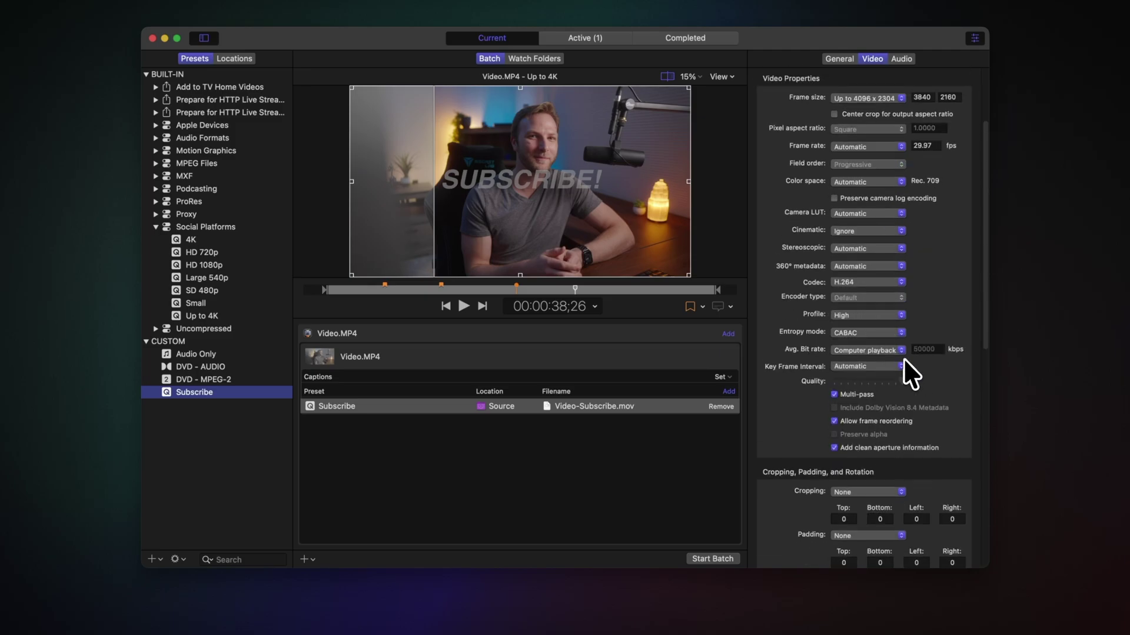
pyautogui.scroll(2, 903, 359)
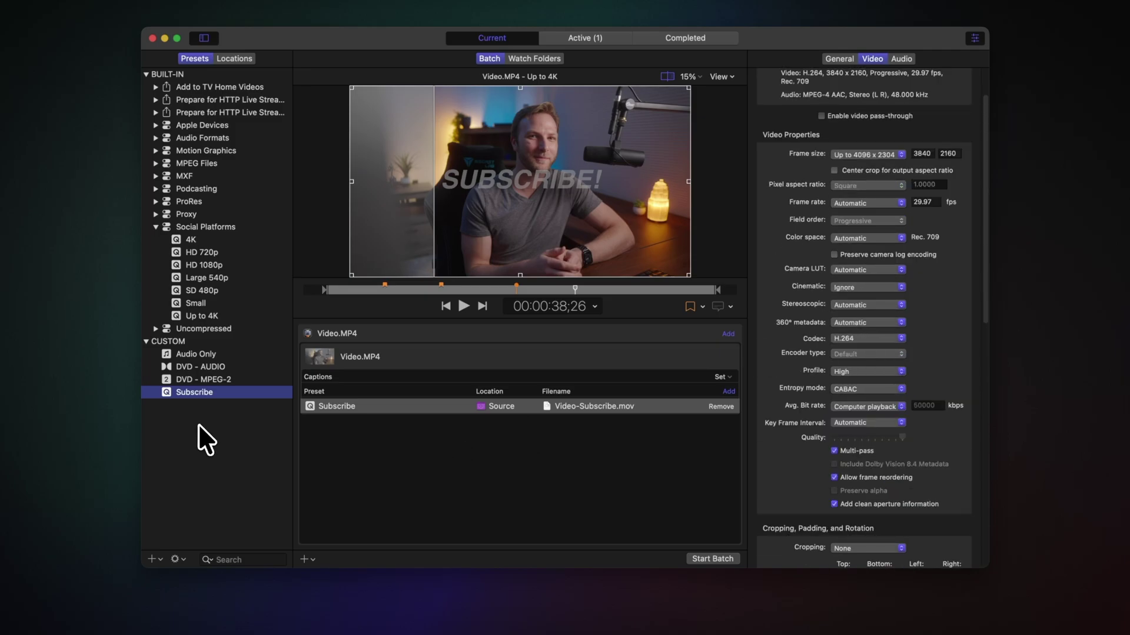
# Select the Subscribe output and add Video.MP4 from the desktop to the batch.
pyautogui.click(417, 407)
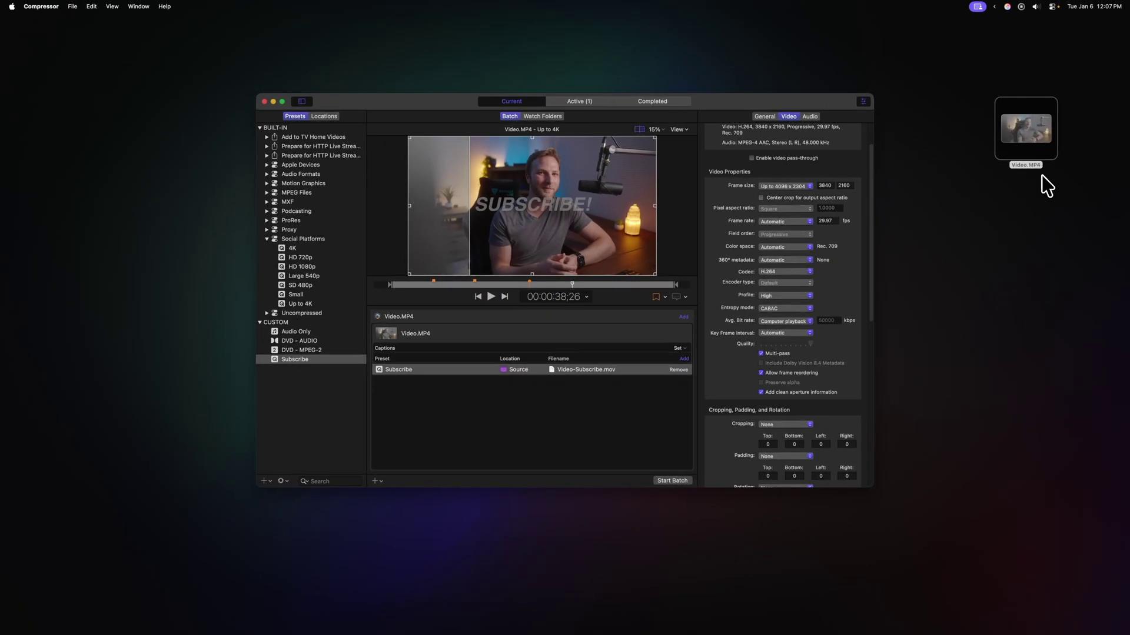
pyautogui.moveTo(1129, 137); pyautogui.dragTo(547, 390)
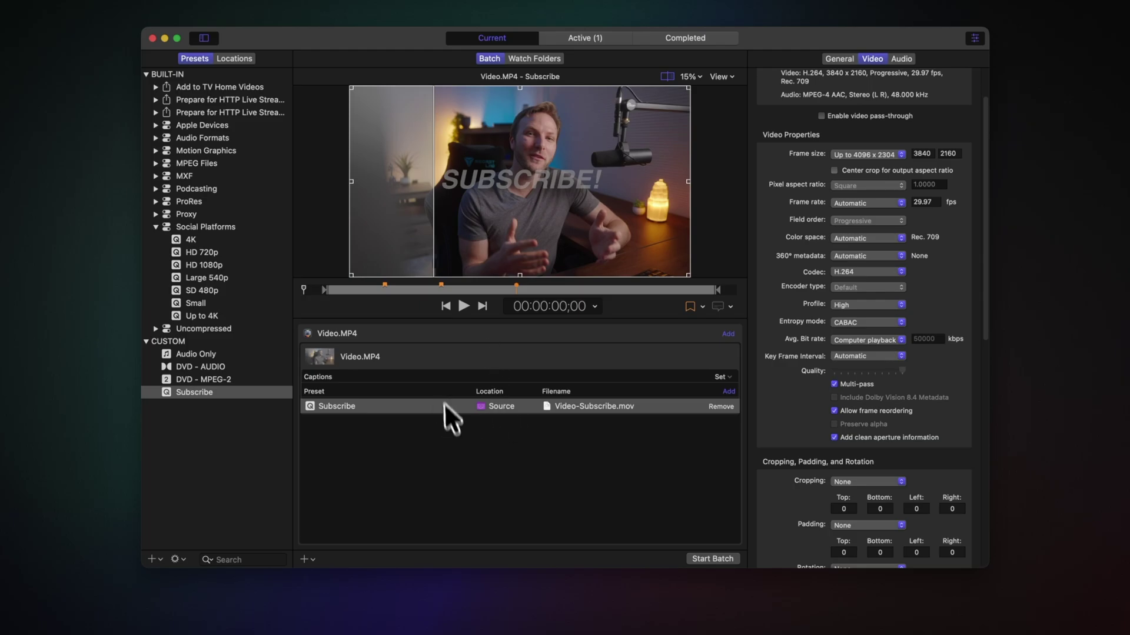
# Keep the Subscribe output's location set to Source.
pyautogui.rightClick(499, 408)
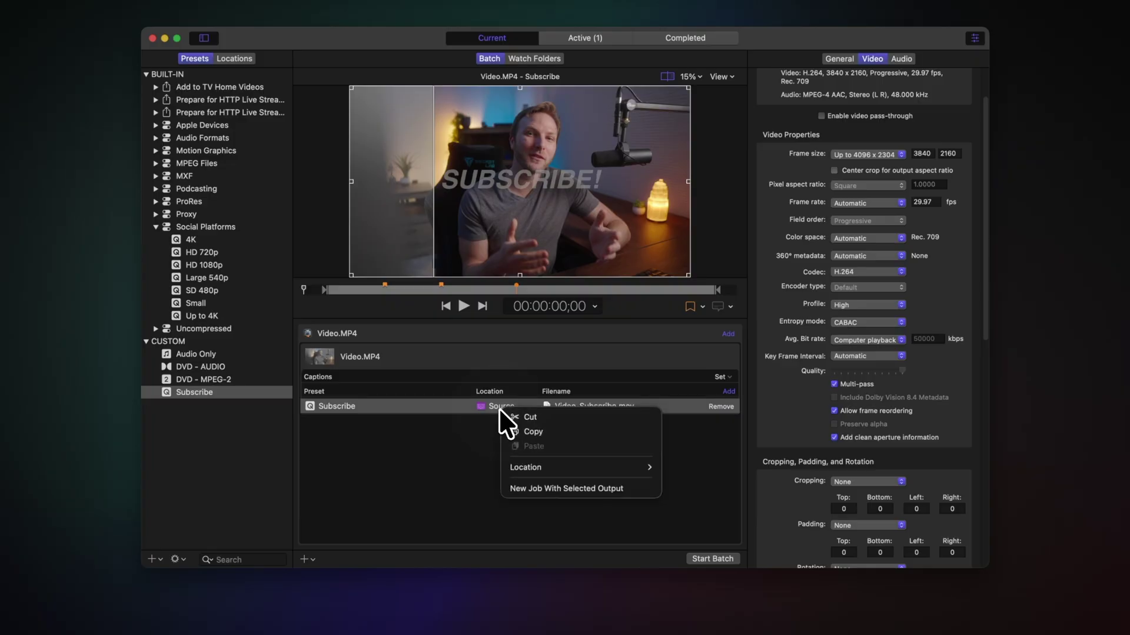
pyautogui.moveTo(591, 462)
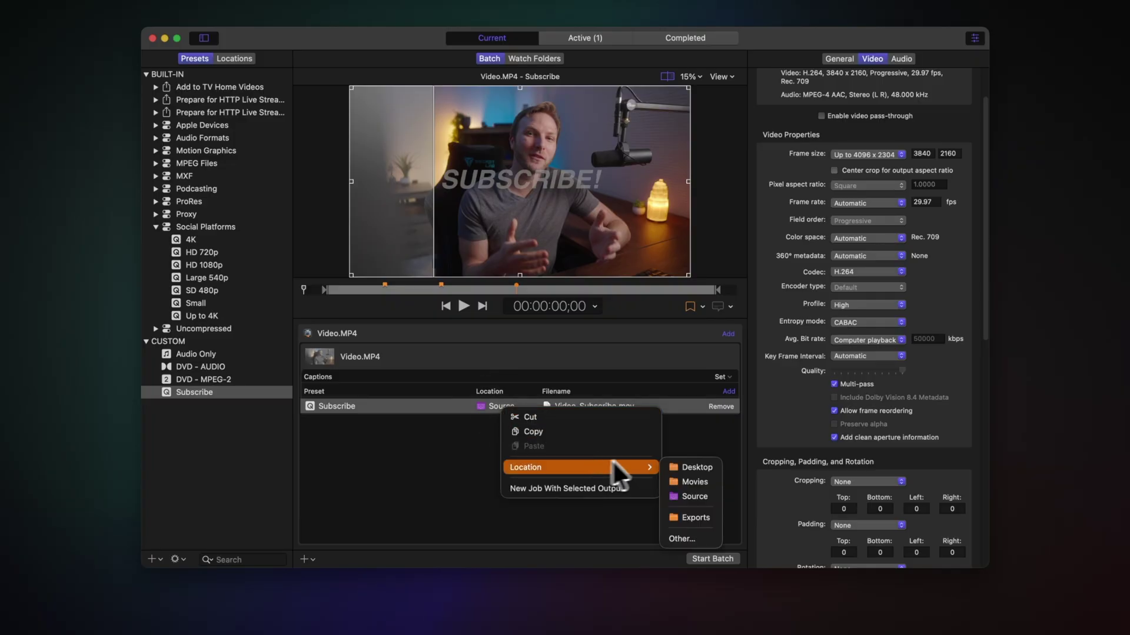
pyautogui.click(705, 496)
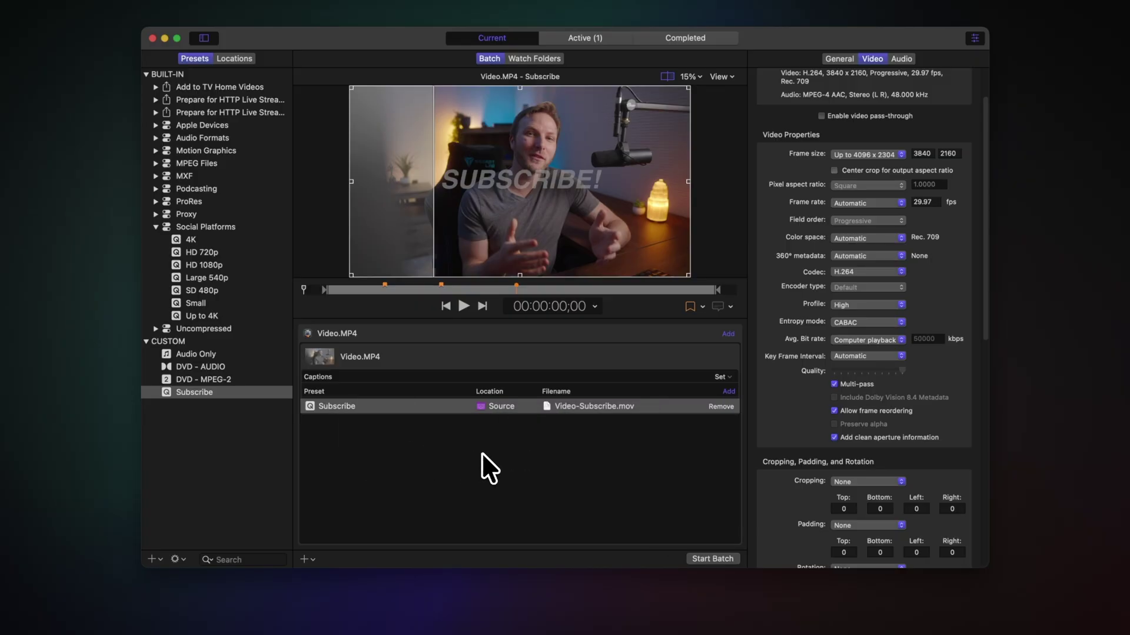
# Add the Tutorials Dropbox folder as a custom output location.
pyautogui.click(246, 59)
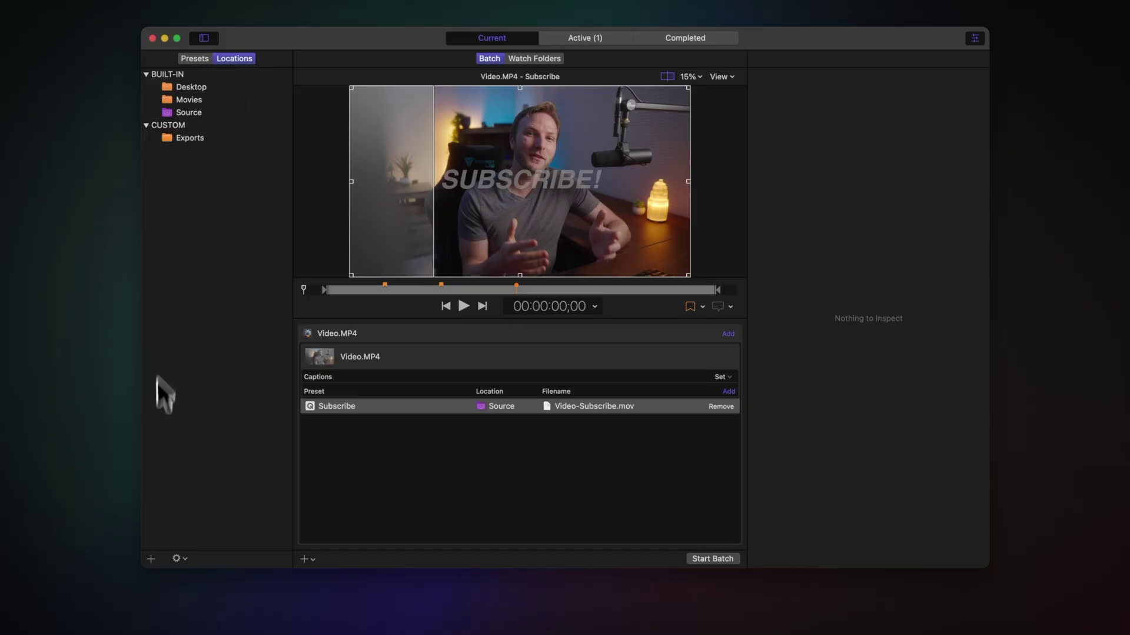
pyautogui.click(153, 559)
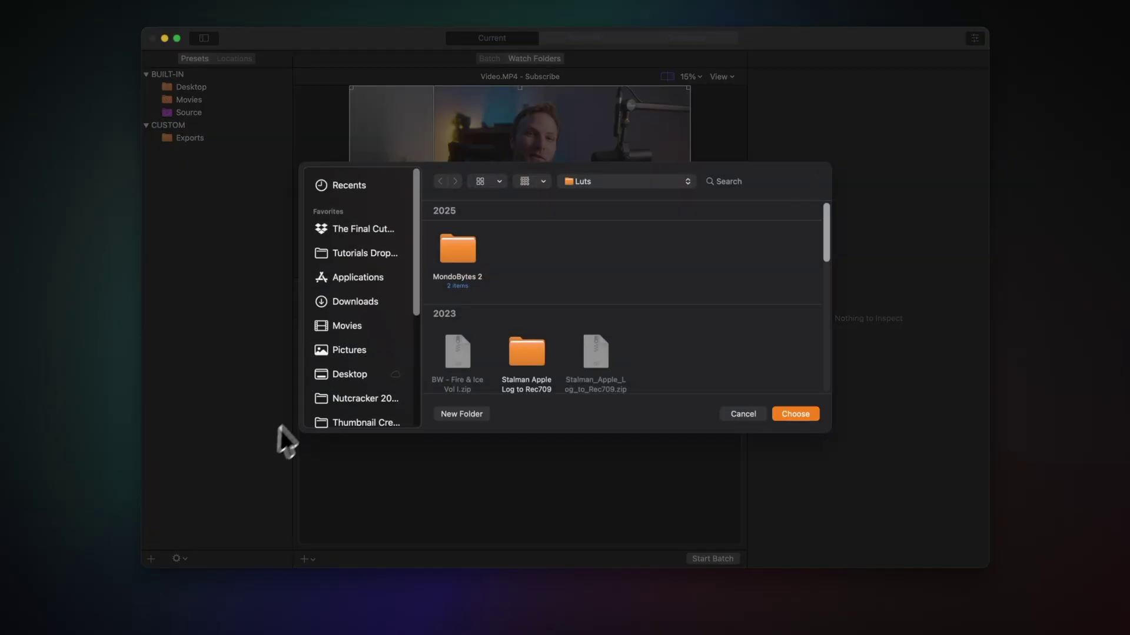
pyautogui.click(377, 257)
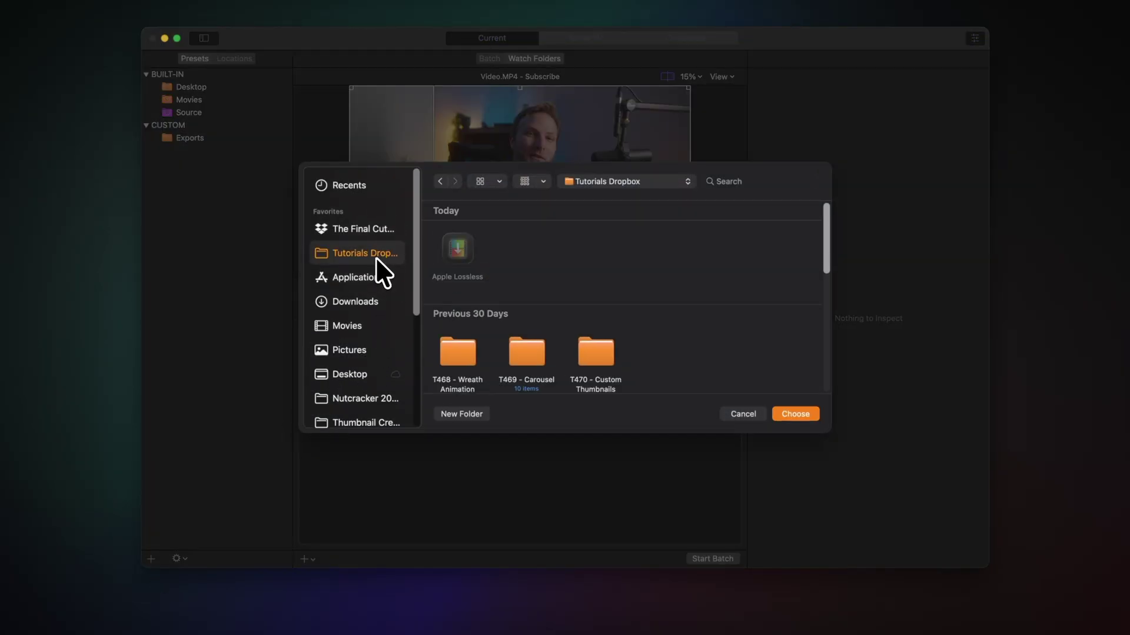
pyautogui.click(787, 414)
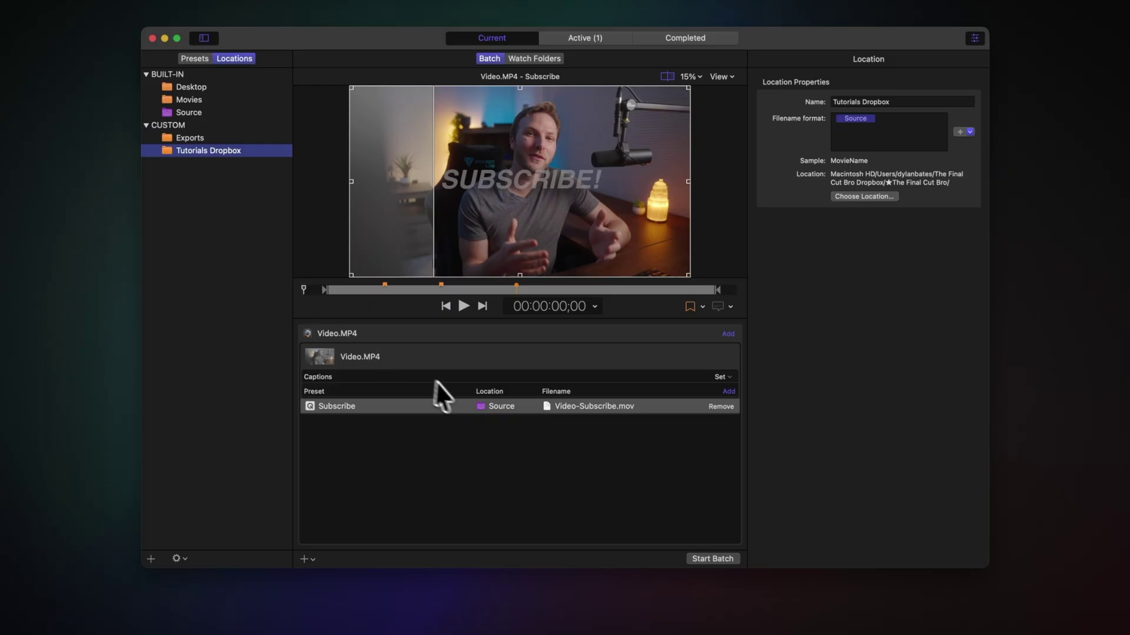
pyautogui.rightClick(492, 406)
pyautogui.moveTo(561, 462)
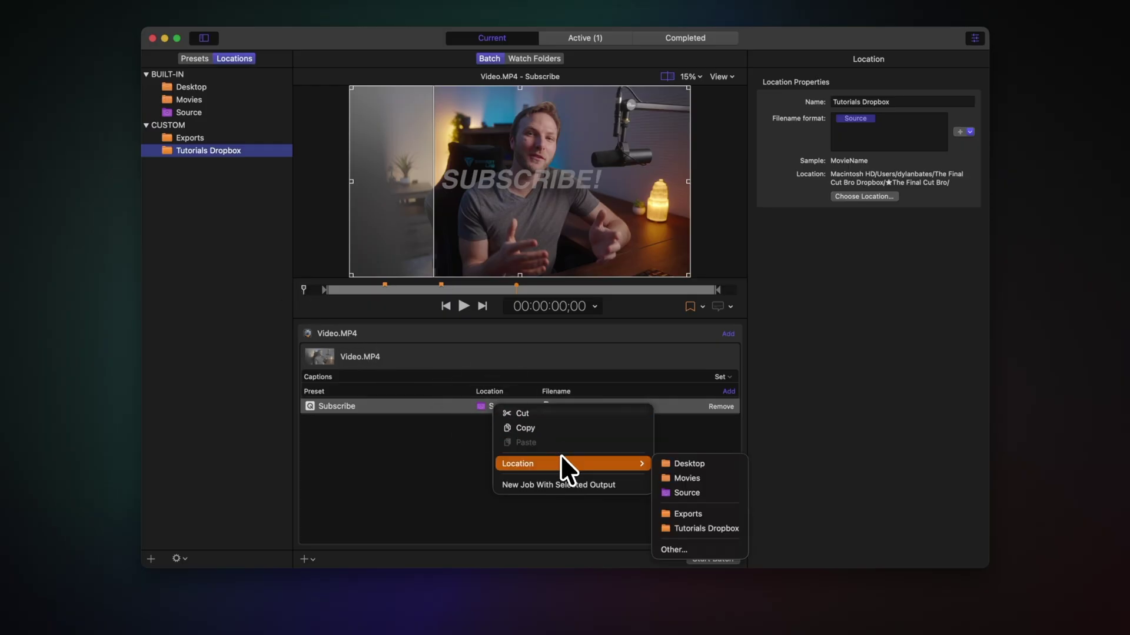
# Start the batch export, then inspect the completed Video.MP4 job's Batch Properties.
pyautogui.click(391, 479)
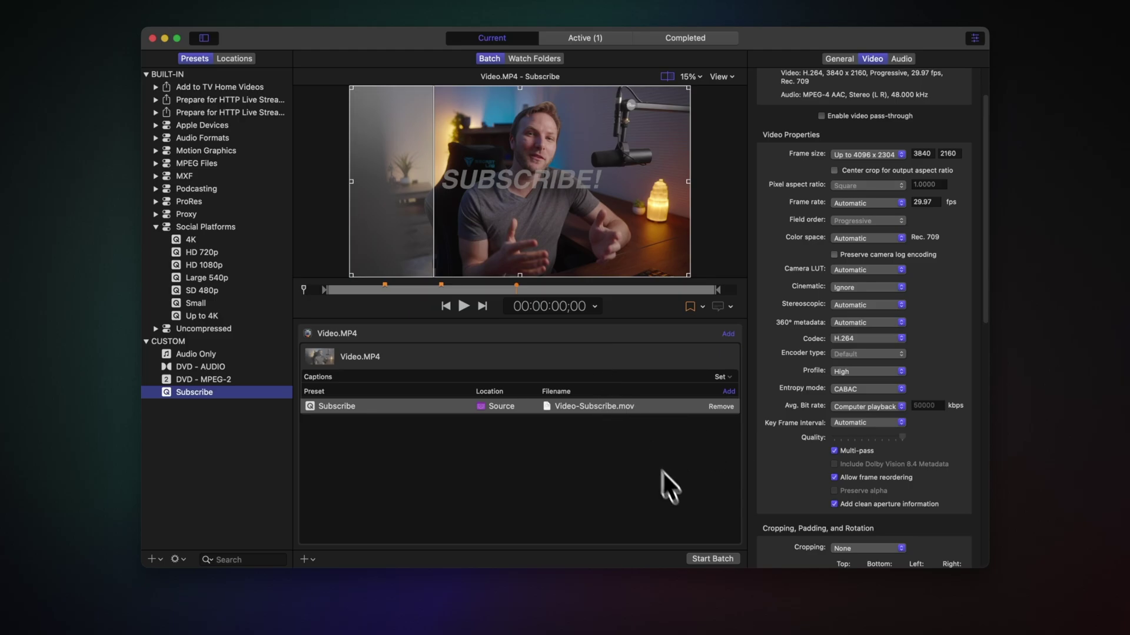
pyautogui.click(712, 559)
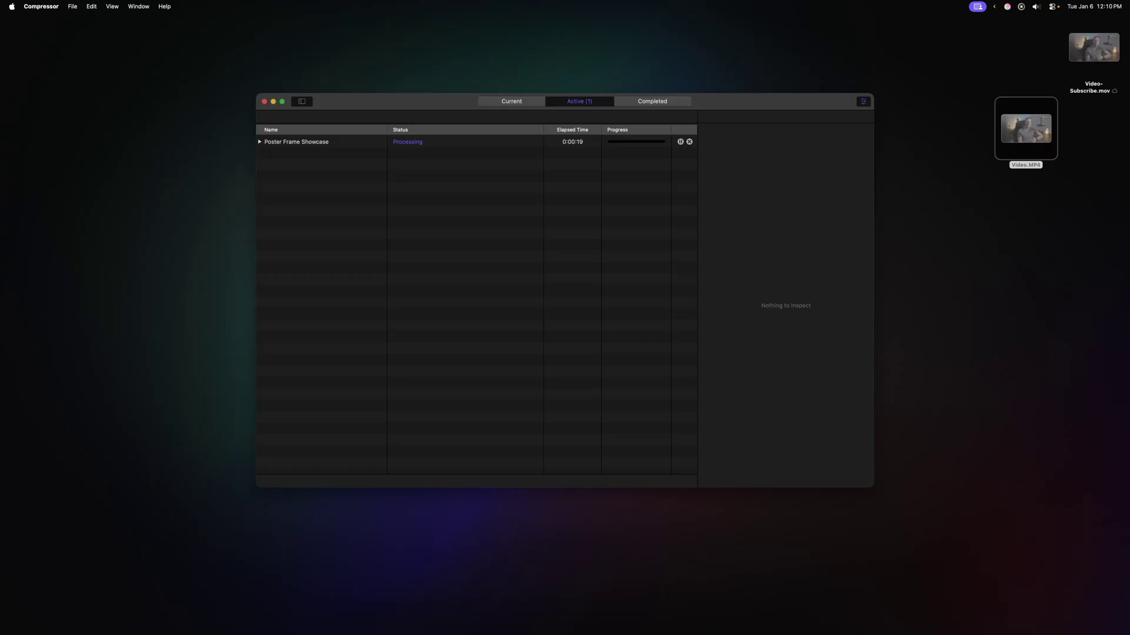
pyautogui.click(674, 101)
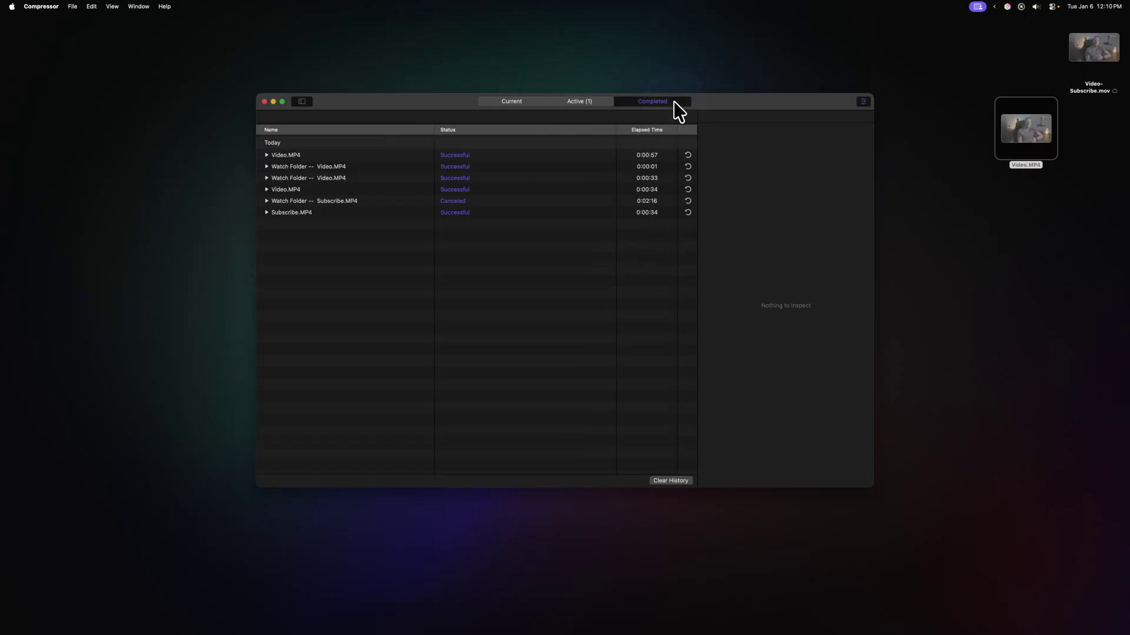
pyautogui.click(306, 154)
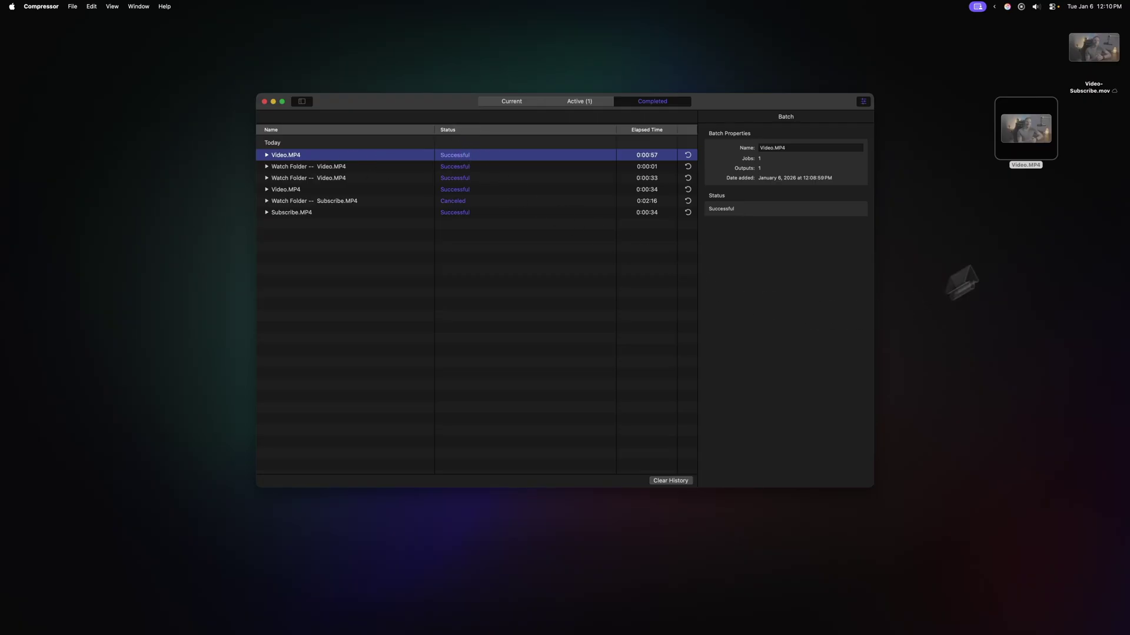
# Quick Look Video-Subscribe.mov and skim it at 00:08, 00:17, 00:30 and 00:20.
pyautogui.click(1082, 169)
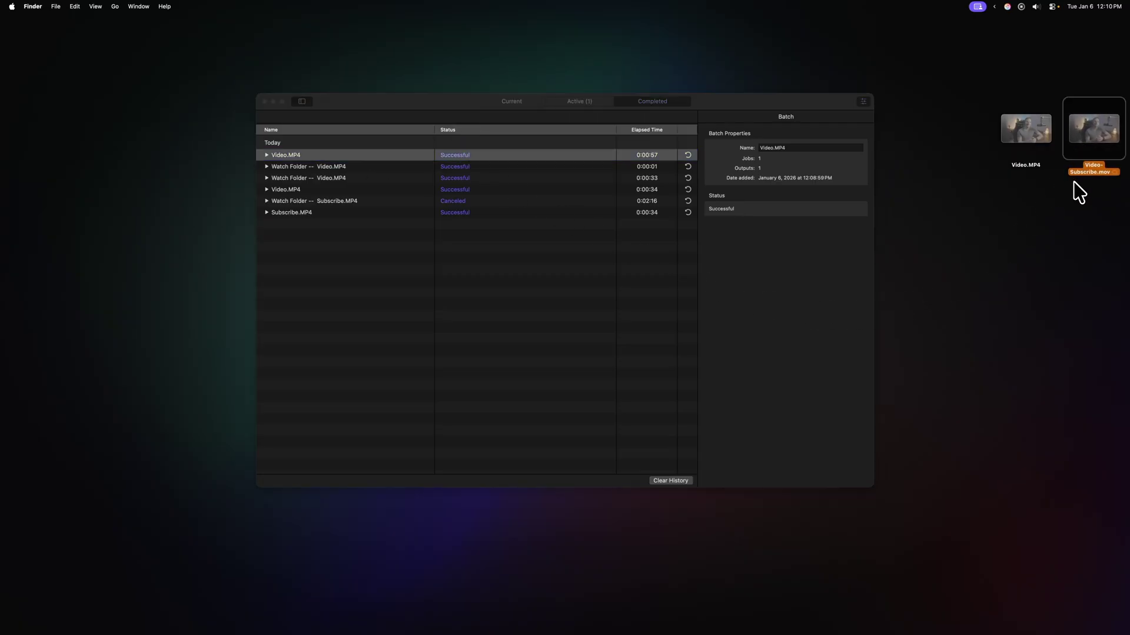
pyautogui.press('space')
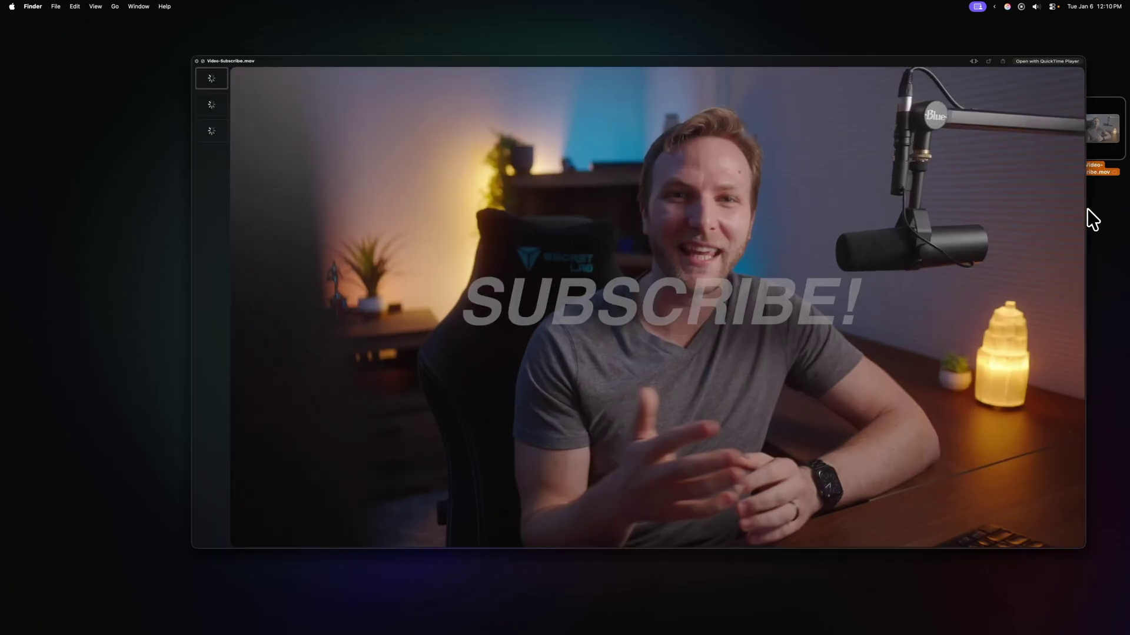
pyautogui.click(513, 619)
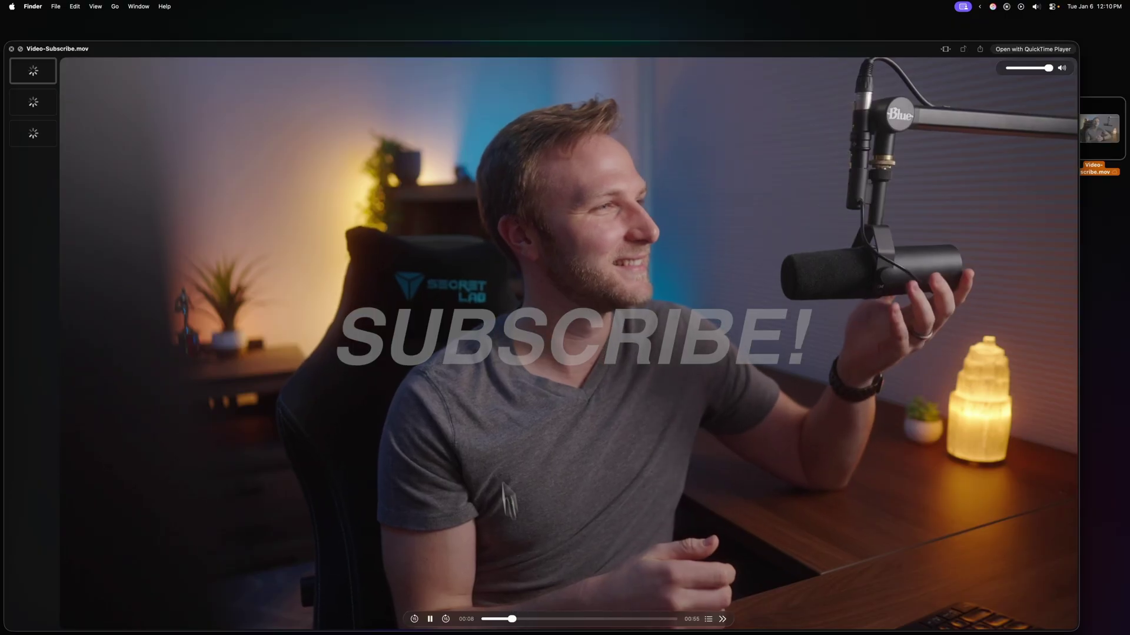
pyautogui.click(541, 621)
pyautogui.moveTo(541, 620); pyautogui.dragTo(585, 619)
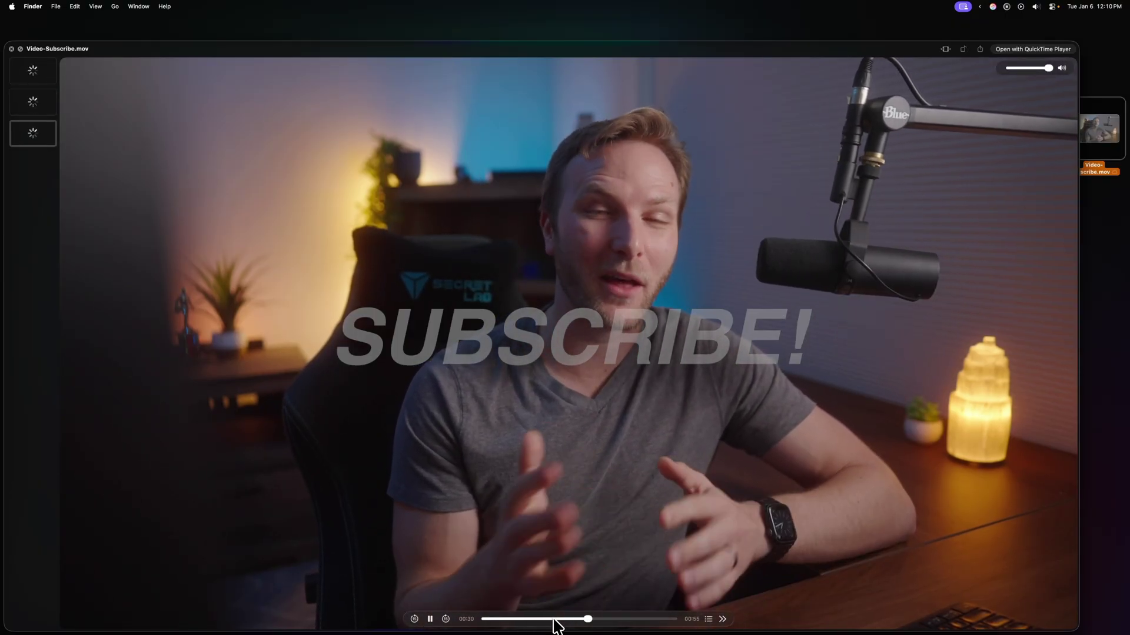
pyautogui.click(552, 620)
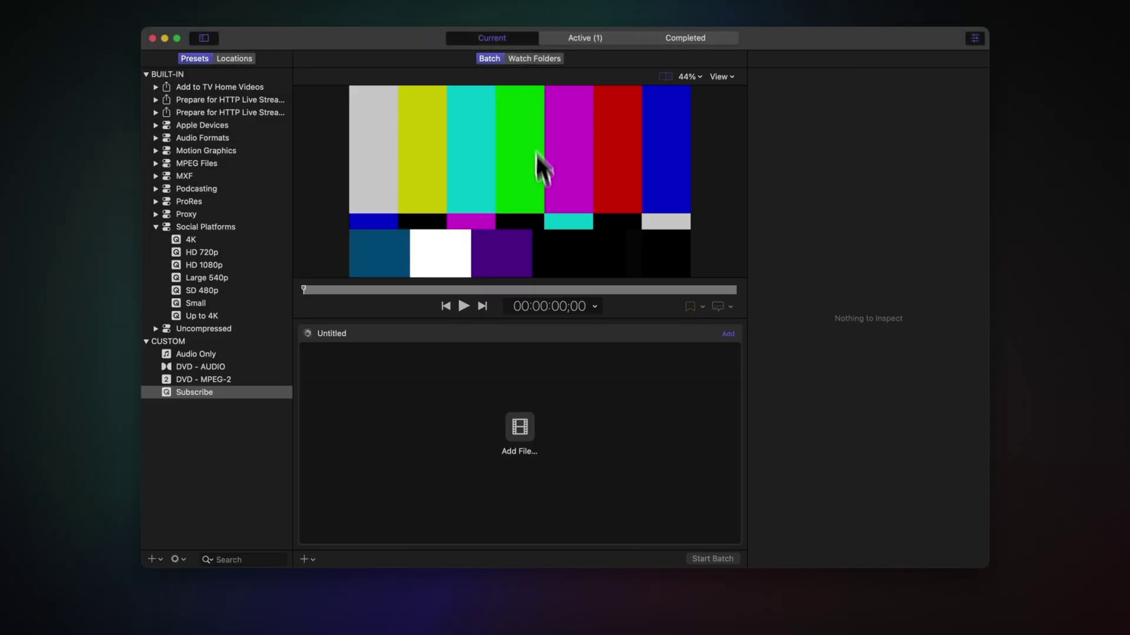
# Create a Desktop folder named Watch Folder and add it as a watch folder.
pyautogui.click(530, 58)
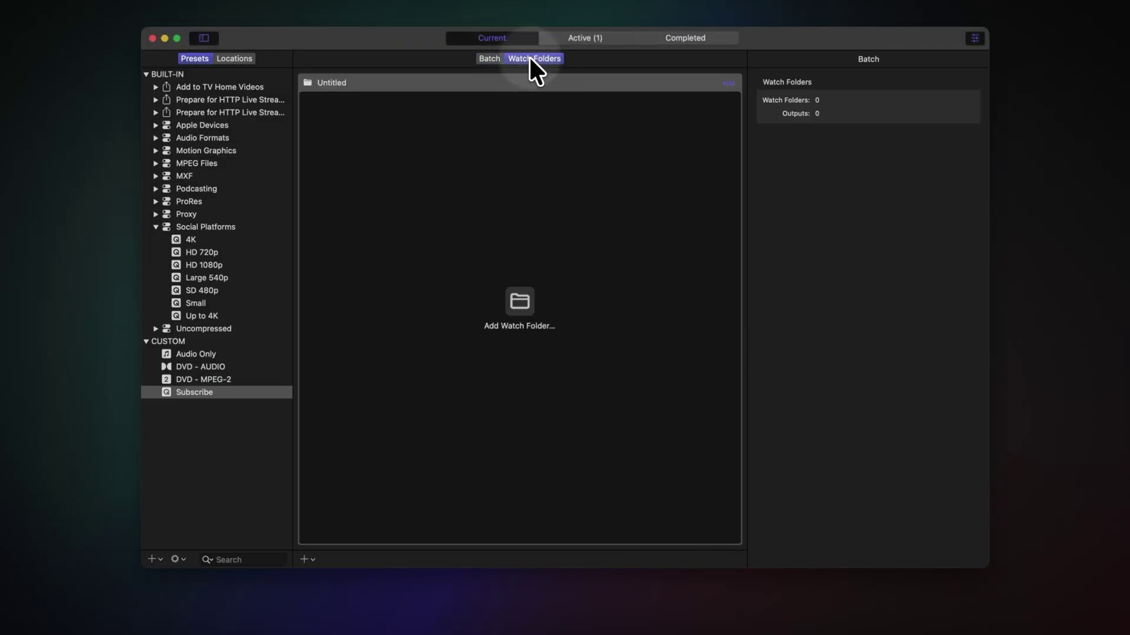
pyautogui.click(520, 307)
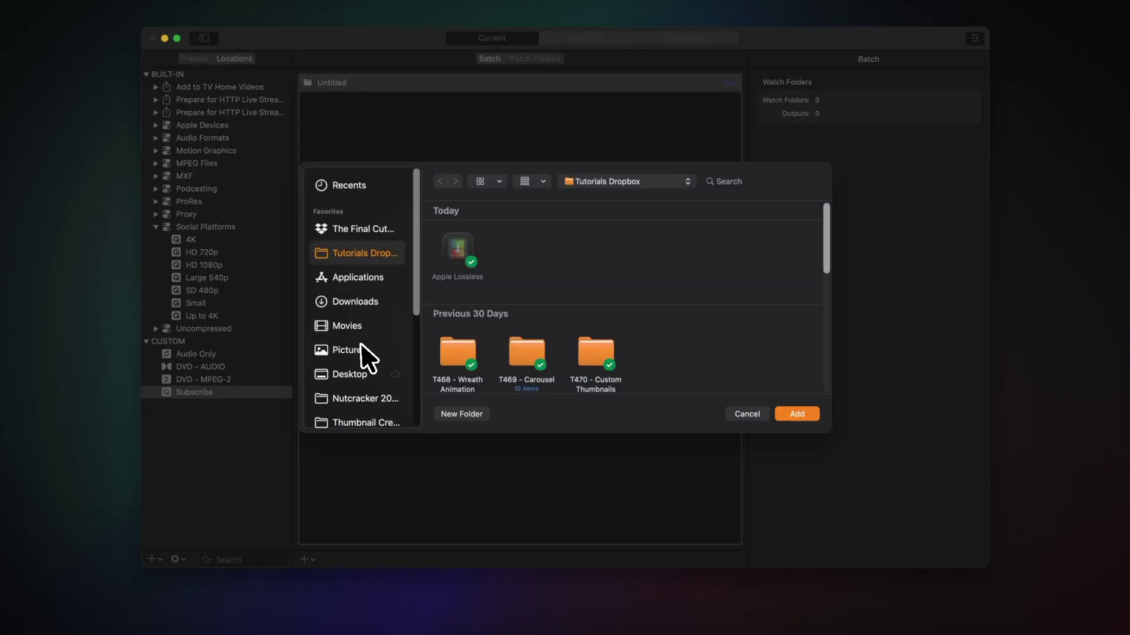
pyautogui.click(365, 374)
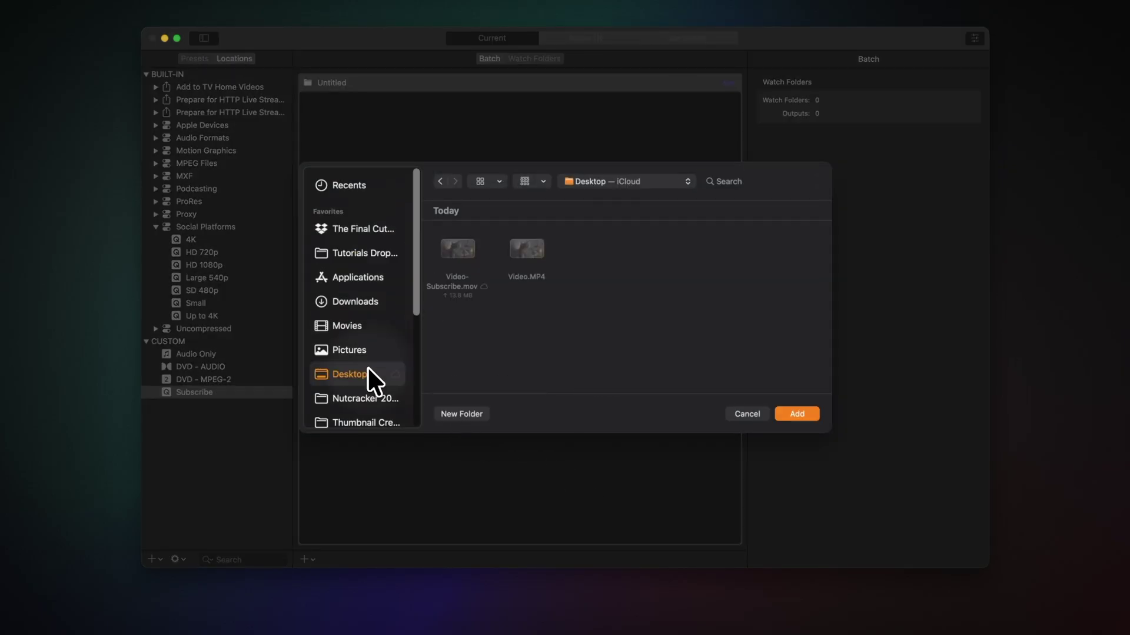
pyautogui.click(464, 415)
pyautogui.write('Watch Folder')
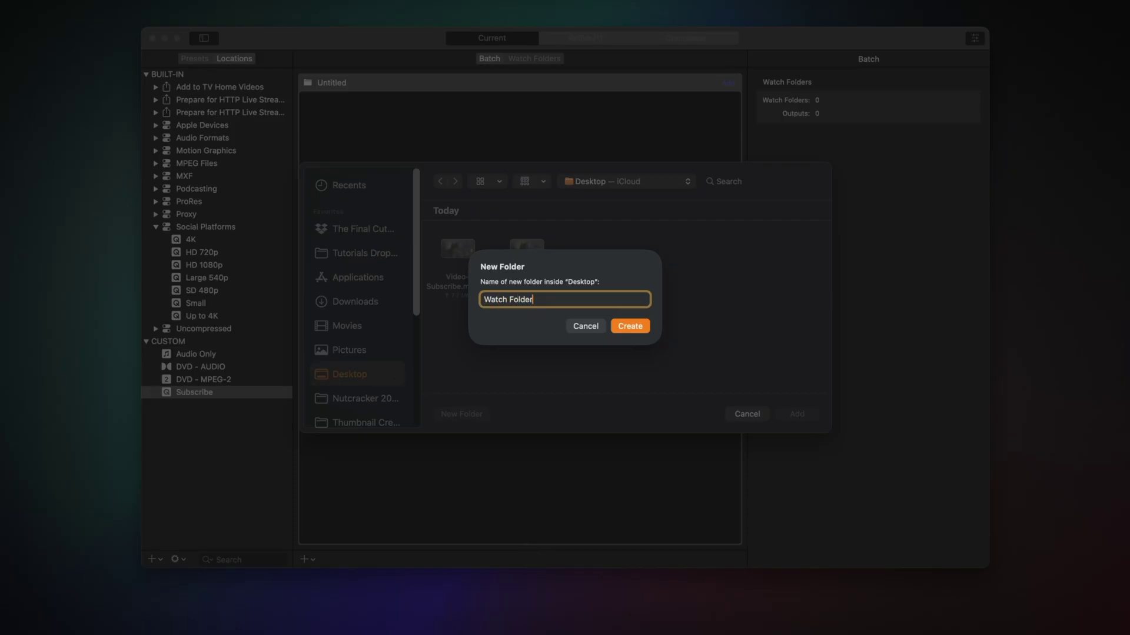
pyautogui.press('Return')
pyautogui.click(799, 414)
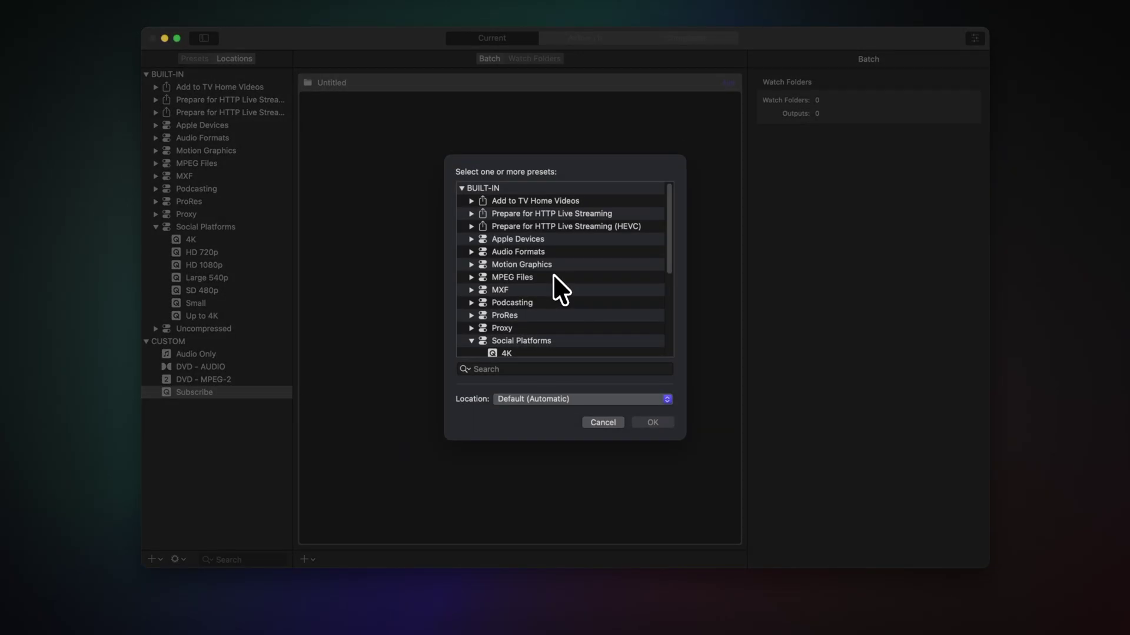
# Assign the custom Subscribe preset to the watch folder.
pyautogui.scroll(-5, 524, 352)
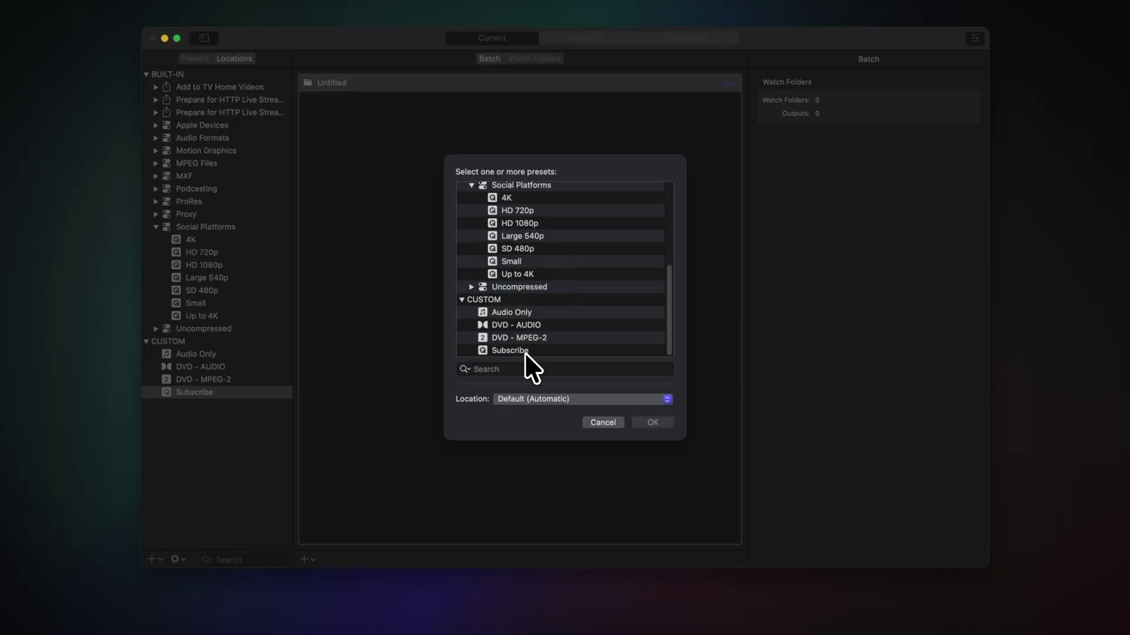
pyautogui.click(530, 350)
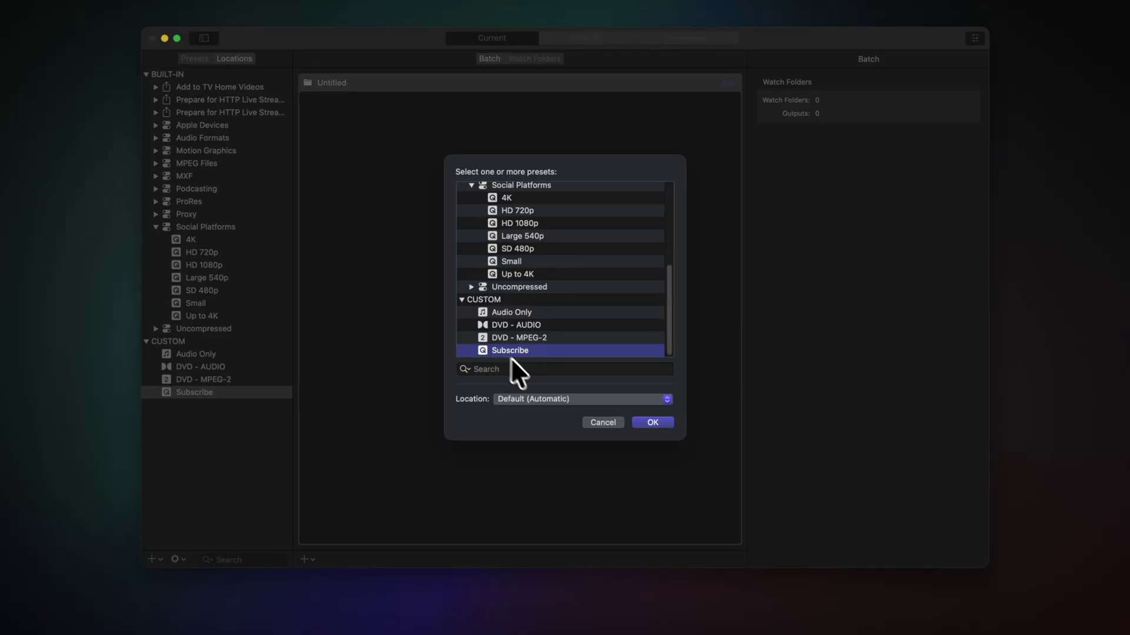
pyautogui.click(651, 423)
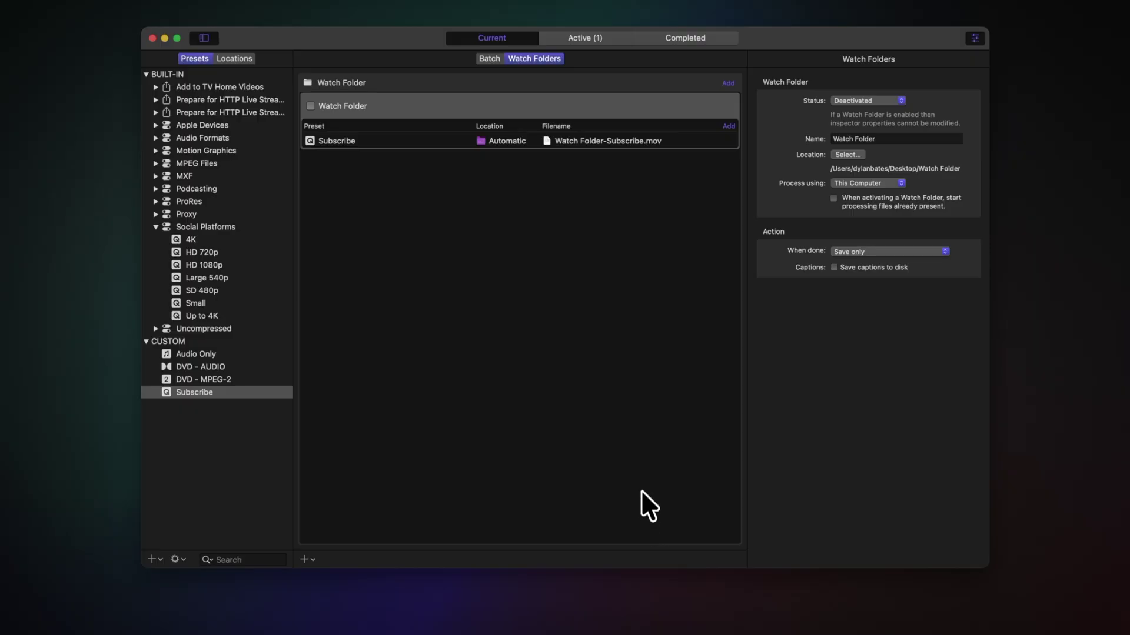
# Select the Watch Folder entry and view its Subscribe output settings.
pyautogui.click(514, 176)
pyautogui.click(407, 104)
pyautogui.click(352, 140)
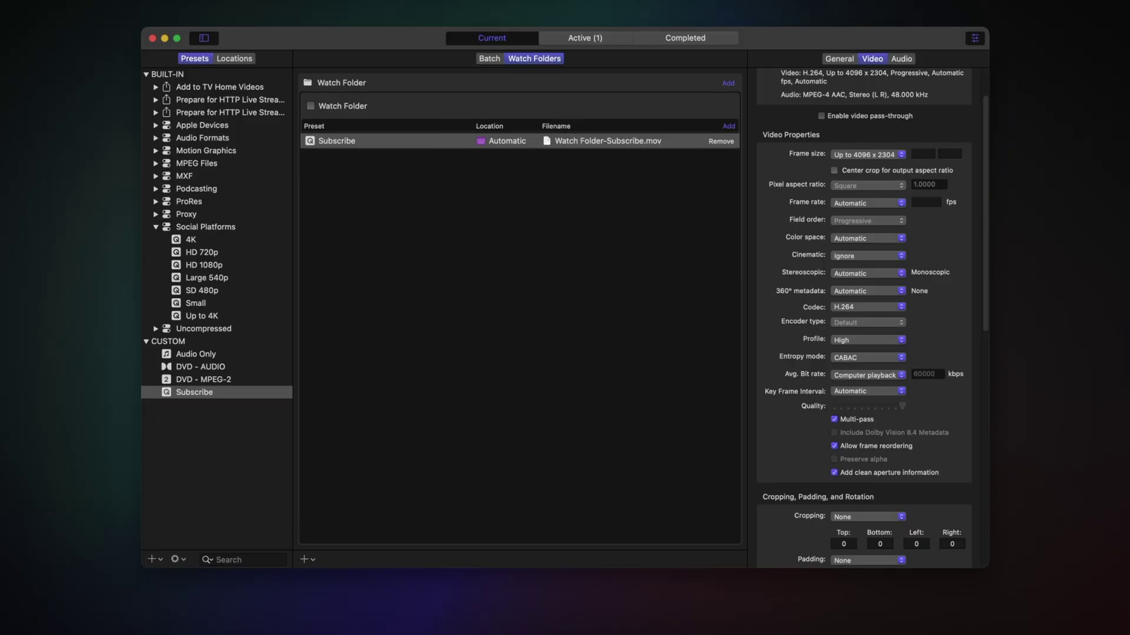
# Add an Audio Only output and raise its MP3 bit rate to 320 kbps.
pyautogui.click(728, 127)
pyautogui.scroll(-3, 580, 317)
pyautogui.scroll(-3, 577, 313)
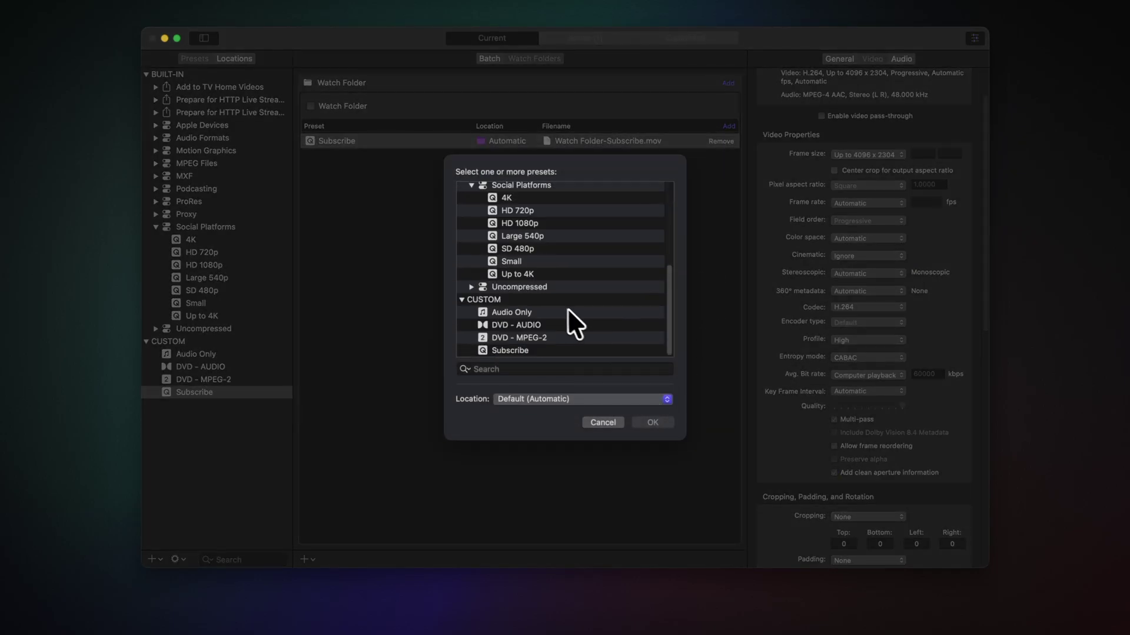
pyautogui.click(500, 313)
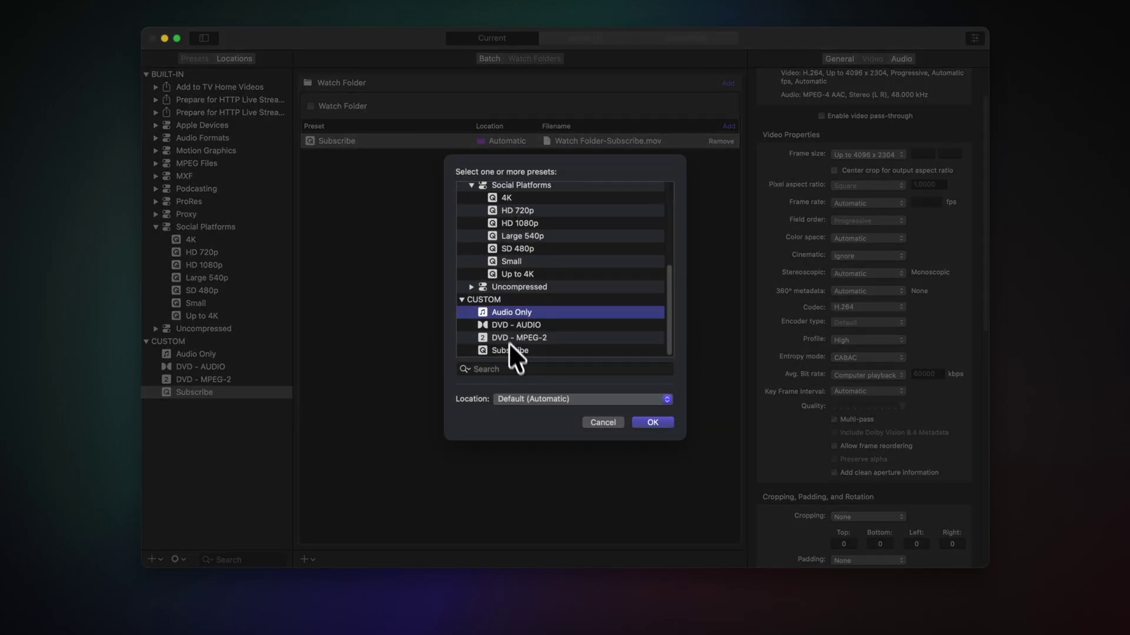
pyautogui.click(650, 422)
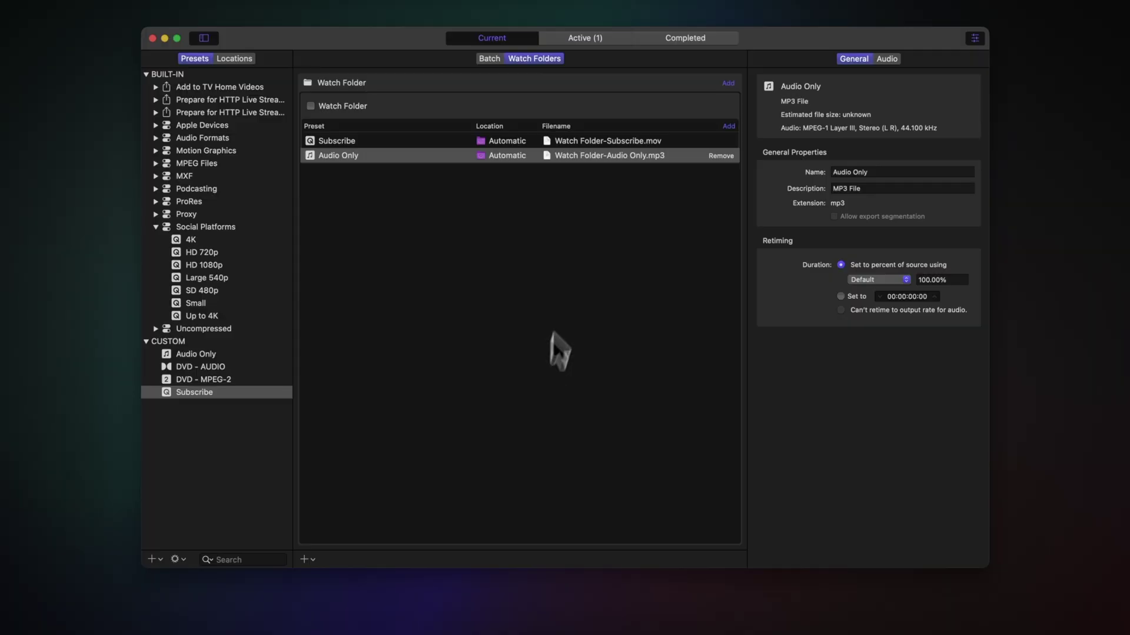
pyautogui.click(887, 58)
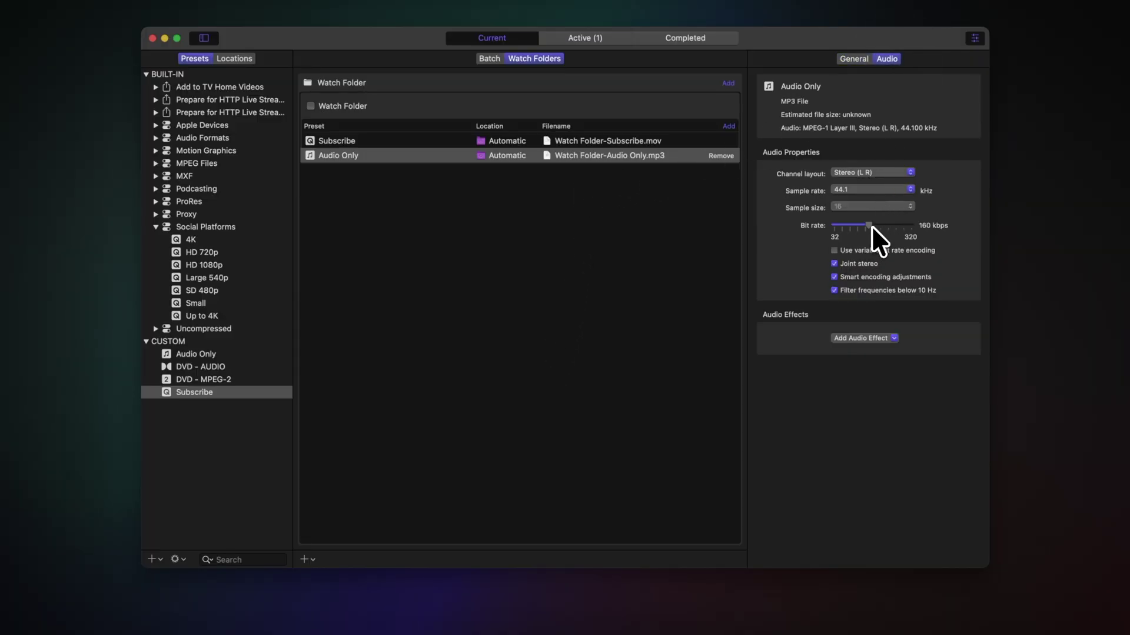
pyautogui.moveTo(870, 225); pyautogui.dragTo(913, 225)
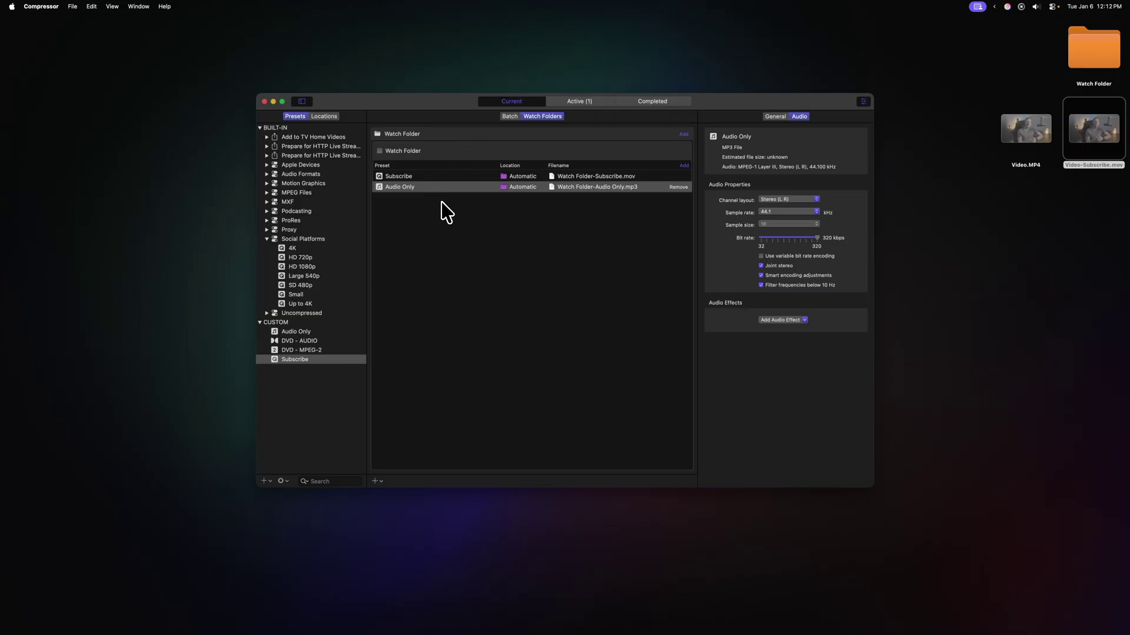
# Activate the watch folder, then hide Compressor with Cmd+H to show the desktop.
pyautogui.click(379, 151)
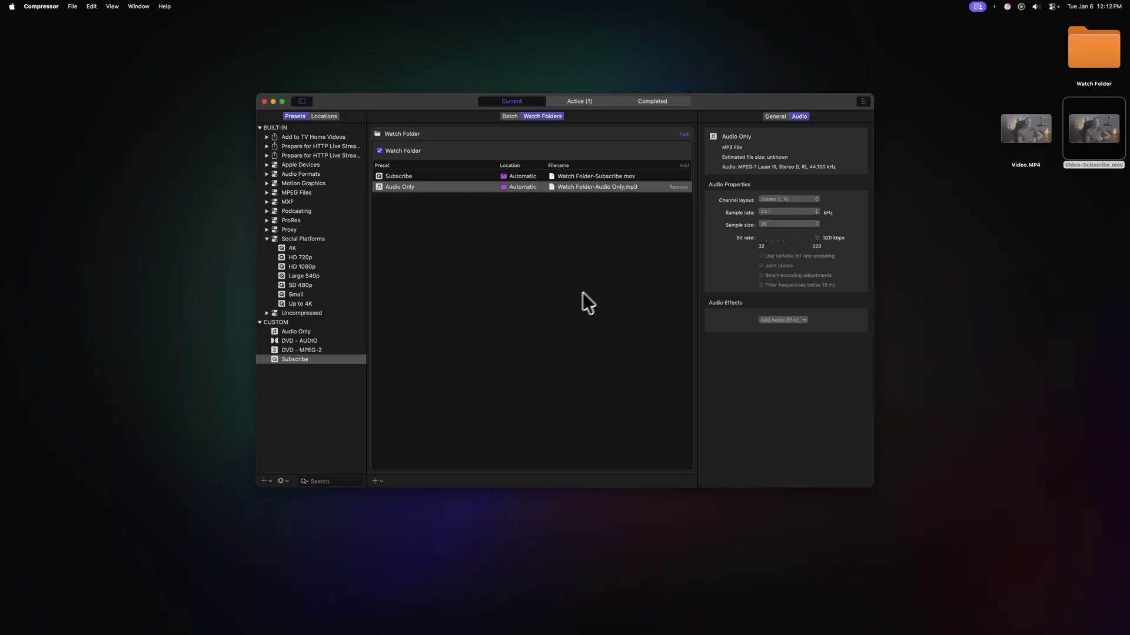
pyautogui.click(573, 319)
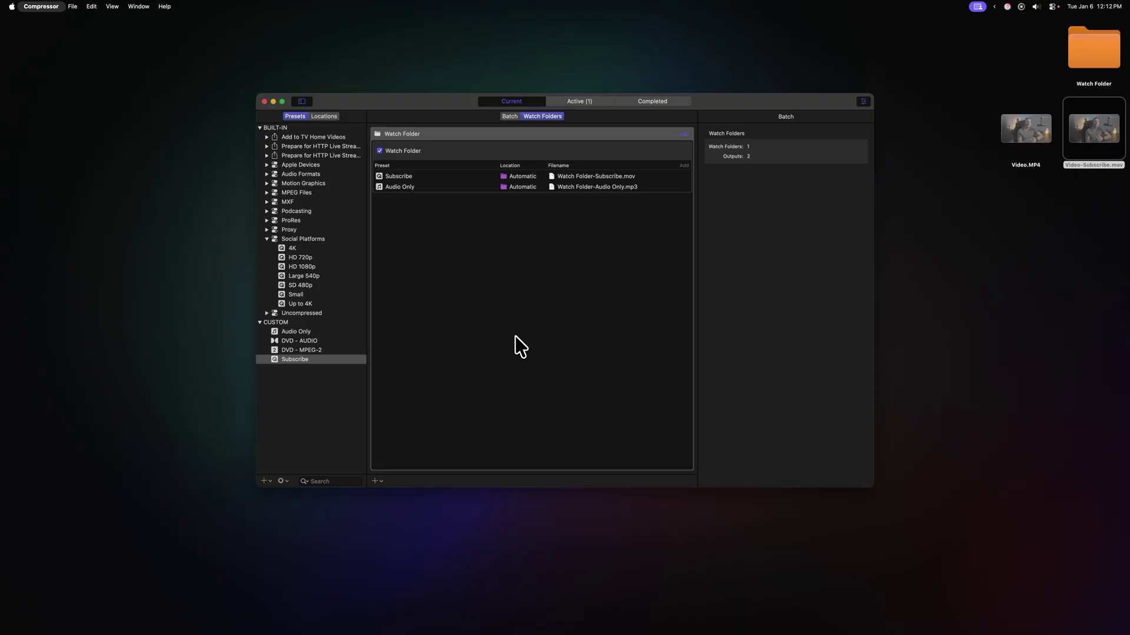
pyautogui.press('super+h')
pyautogui.click(859, 307)
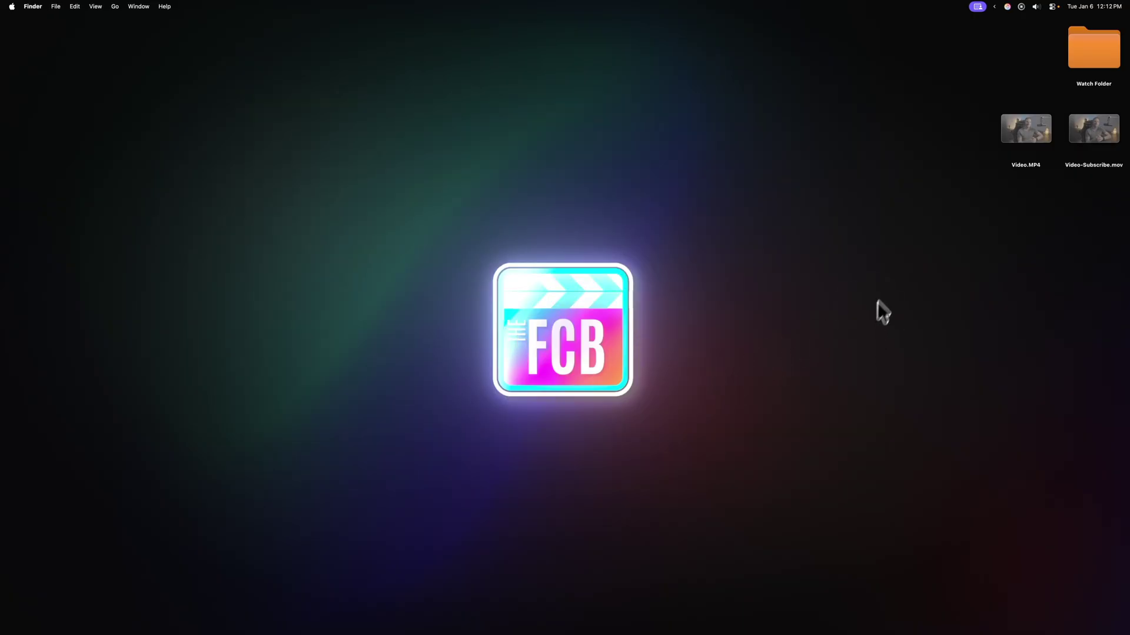
# Drop Video.MP4 into Watch Folder and open the Watch_Folder-Output folder.
pyautogui.moveTo(1026, 147); pyautogui.dragTo(1097, 55)
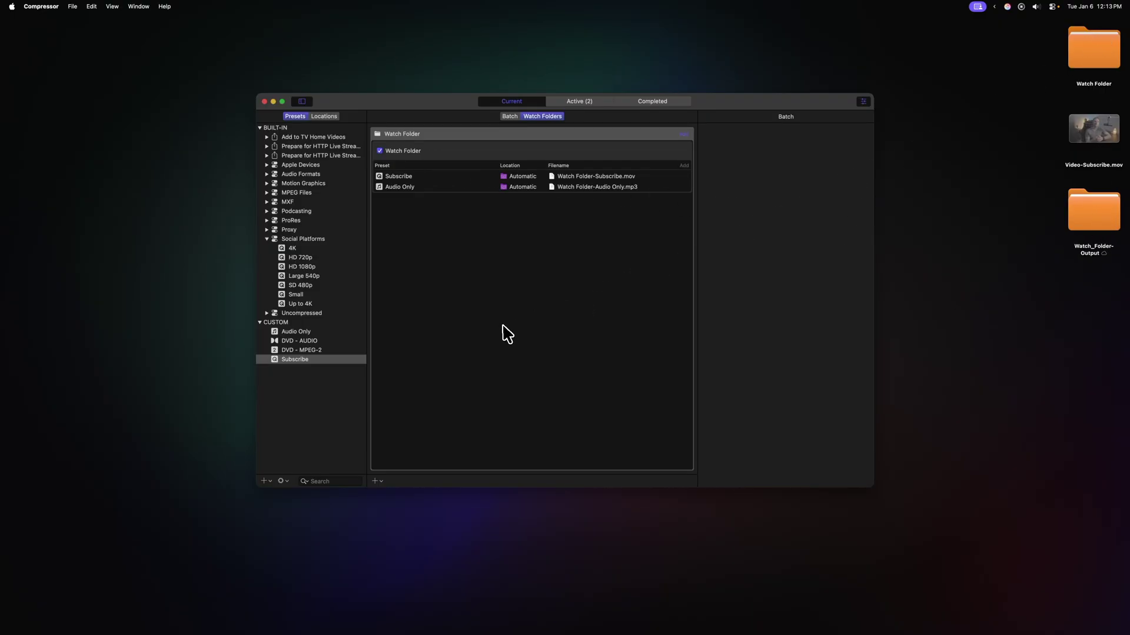
pyautogui.doubleClick(1093, 212)
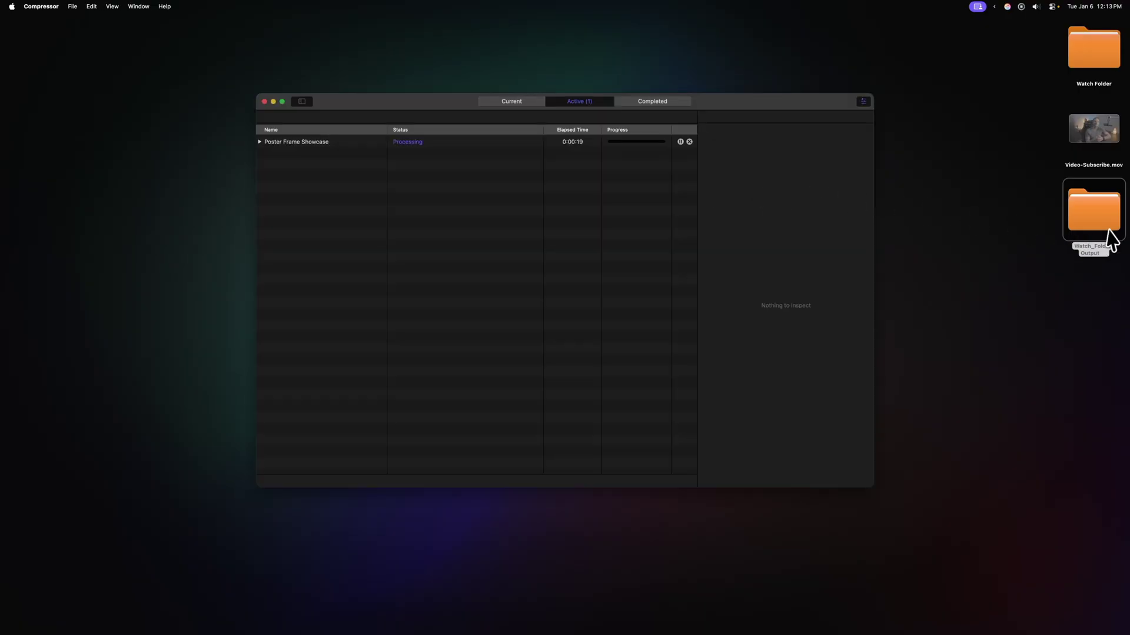
# In Watch_Folder-Output, preview Video-Subscribe.mov in Quick Look, then select Video-Audio Only.mp3.
pyautogui.doubleClick(1108, 232)
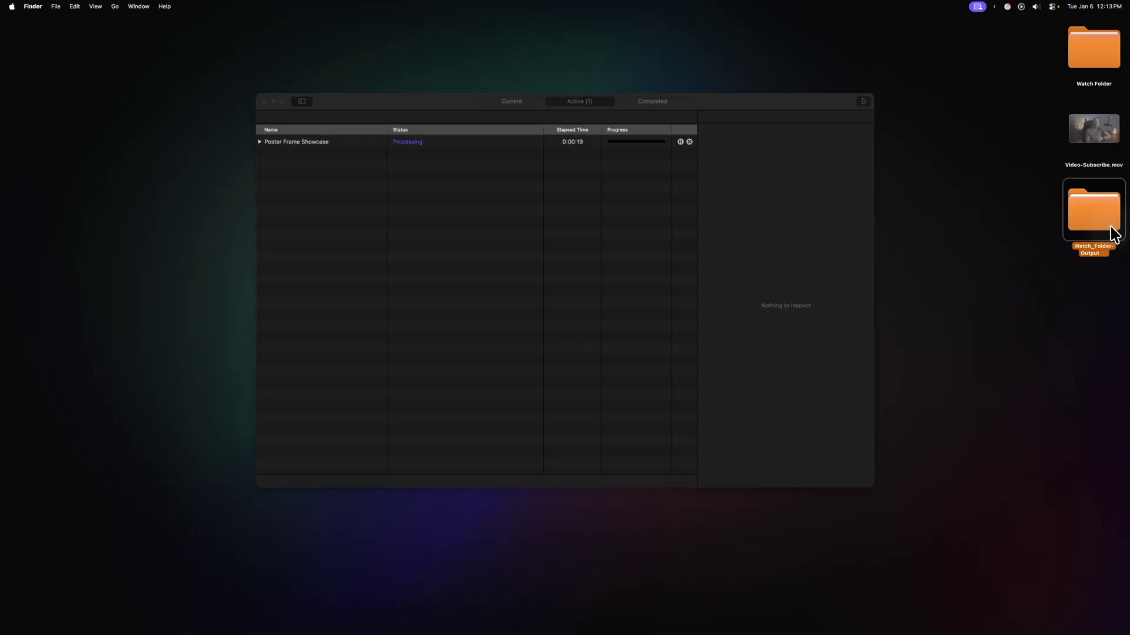
pyautogui.click(539, 176)
pyautogui.press('space')
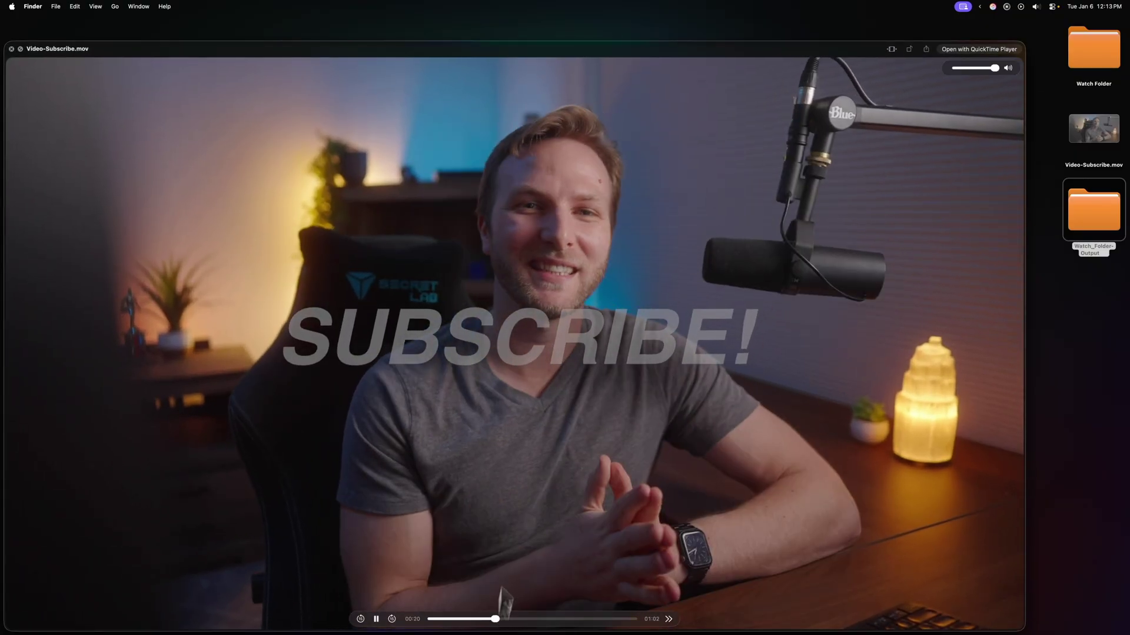
pyautogui.press('space')
pyautogui.click(533, 161)
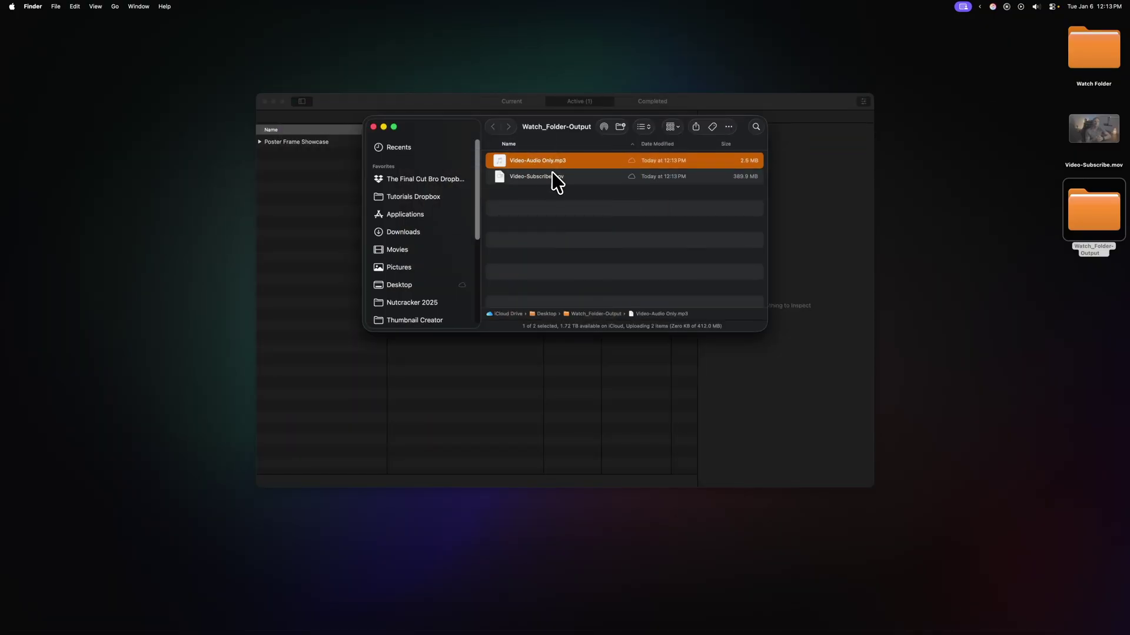